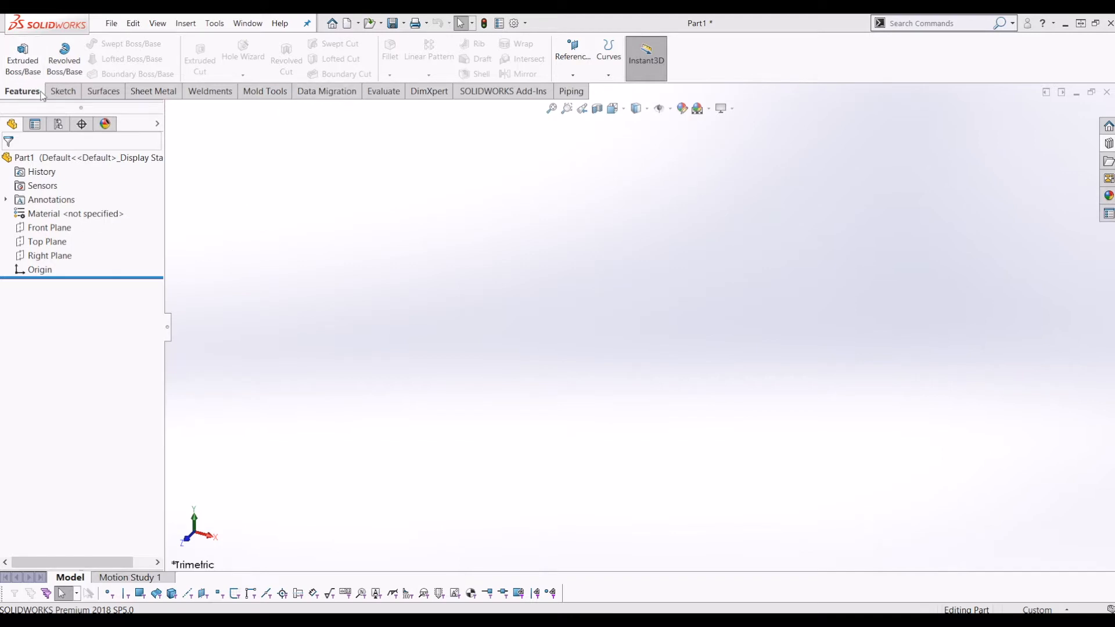
# Start a sketch on the Top Plane and draw a circle about 85 mm in diameter centred on the origin
pyautogui.click(61, 92)
pyautogui.click(17, 52)
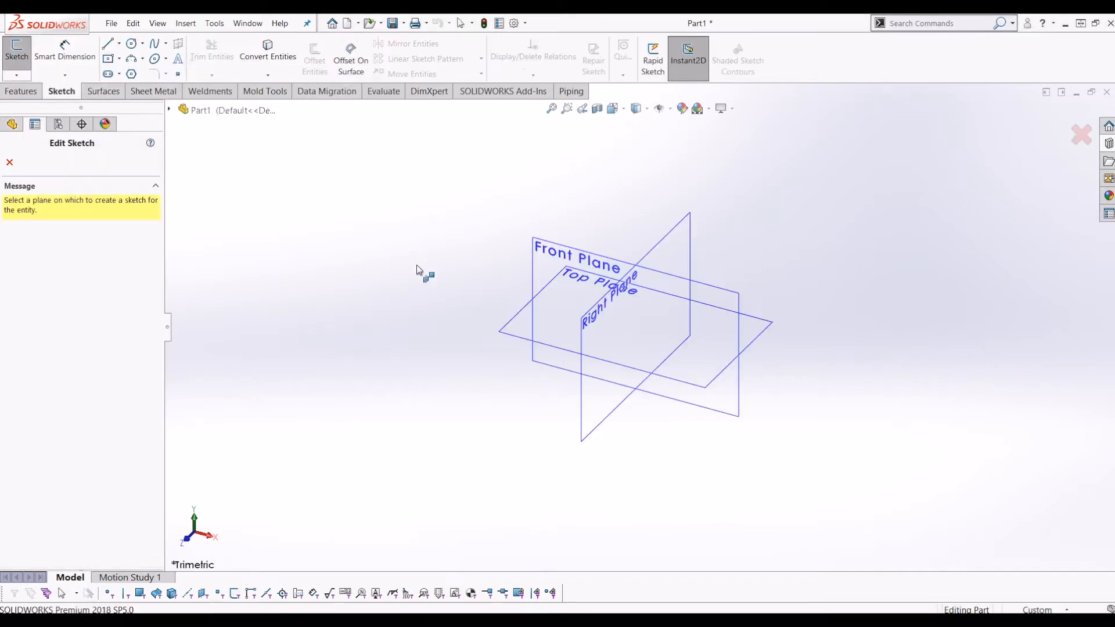
pyautogui.click(629, 360)
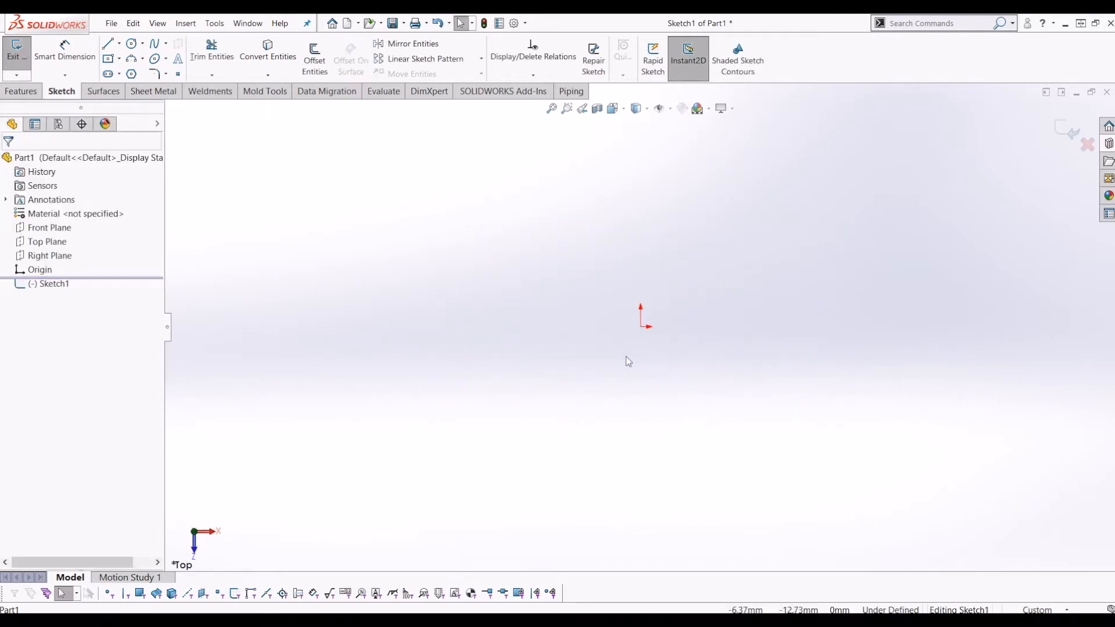
pyautogui.click(135, 45)
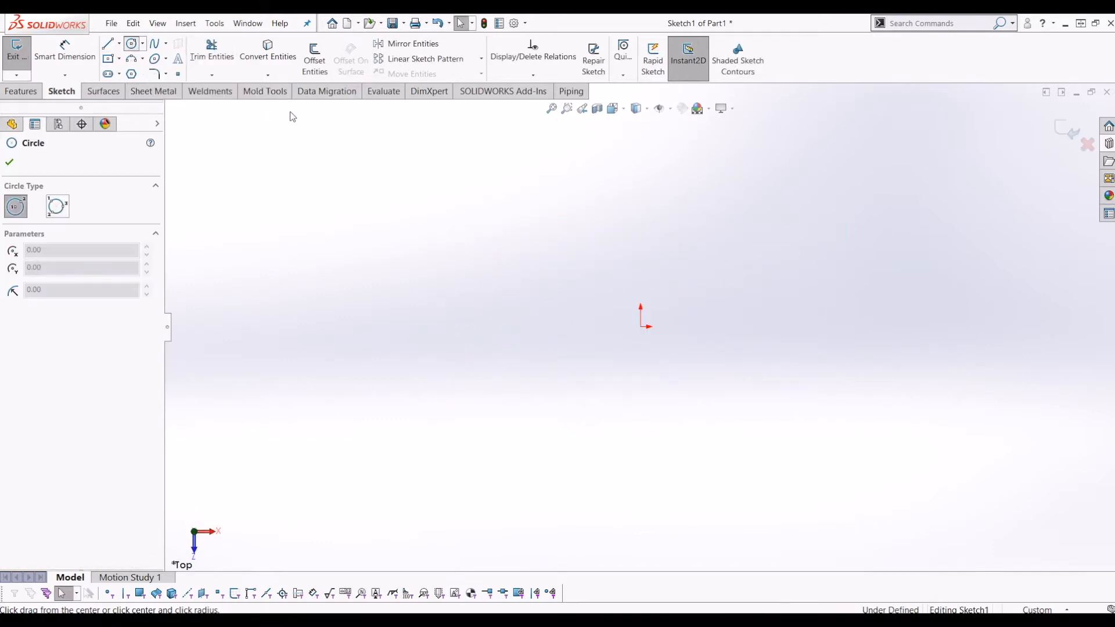
pyautogui.click(640, 326)
pyautogui.click(684, 427)
# Dimension the circle's diameter as 100 mm
pyautogui.click(65, 52)
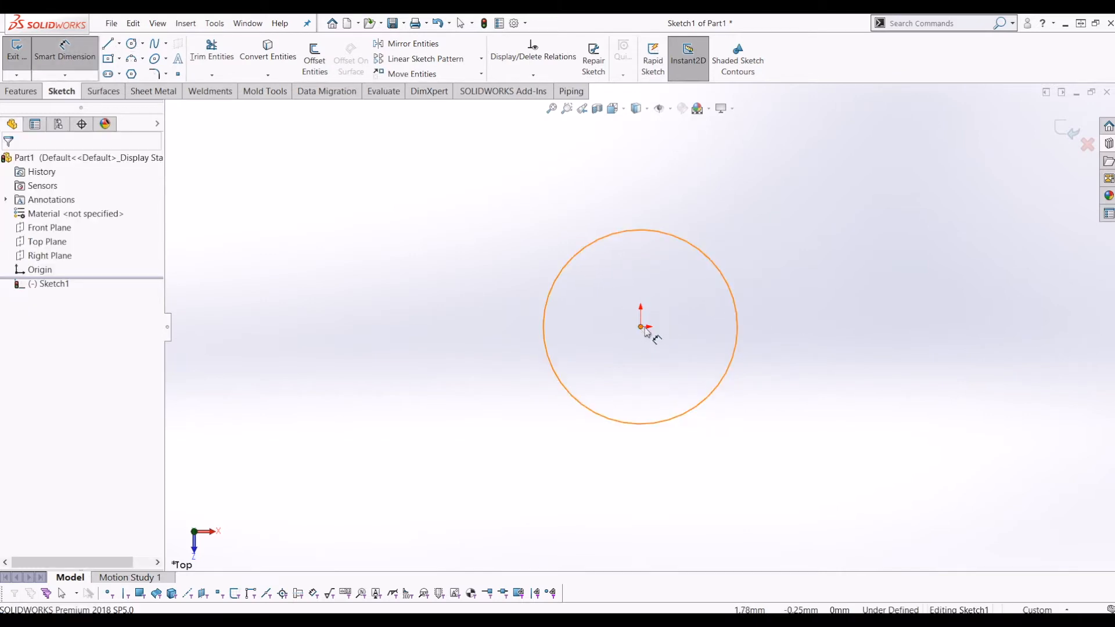
pyautogui.click(733, 288)
pyautogui.click(848, 370)
pyautogui.write('100')
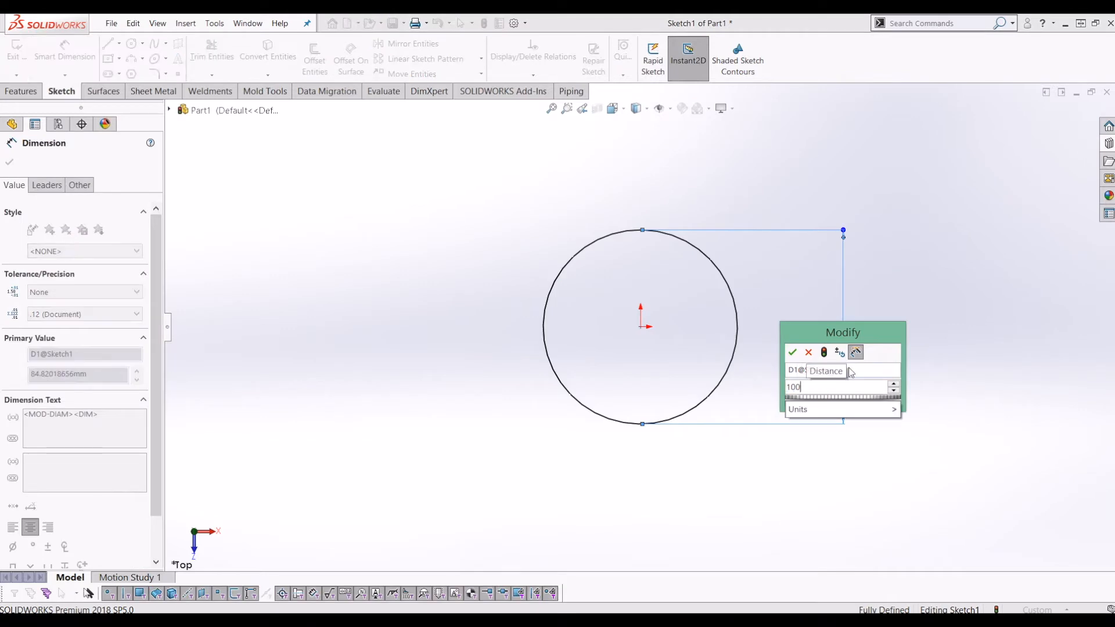
pyautogui.press('Return')
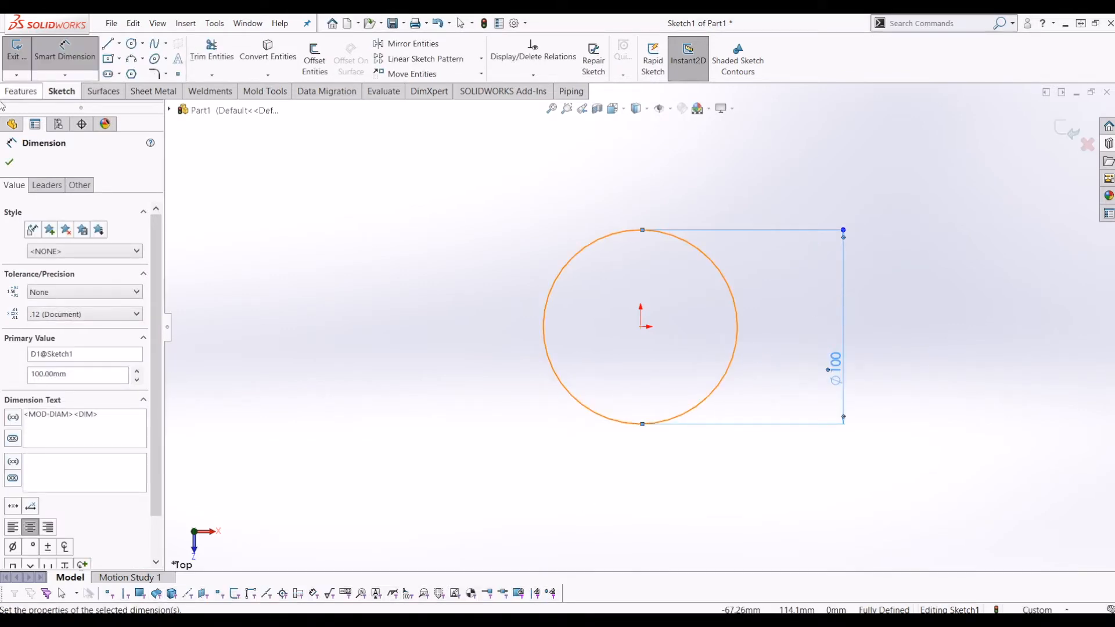
# Draw a vertical line about 106 mm long from the origin up past the top of the circle
pyautogui.click(109, 44)
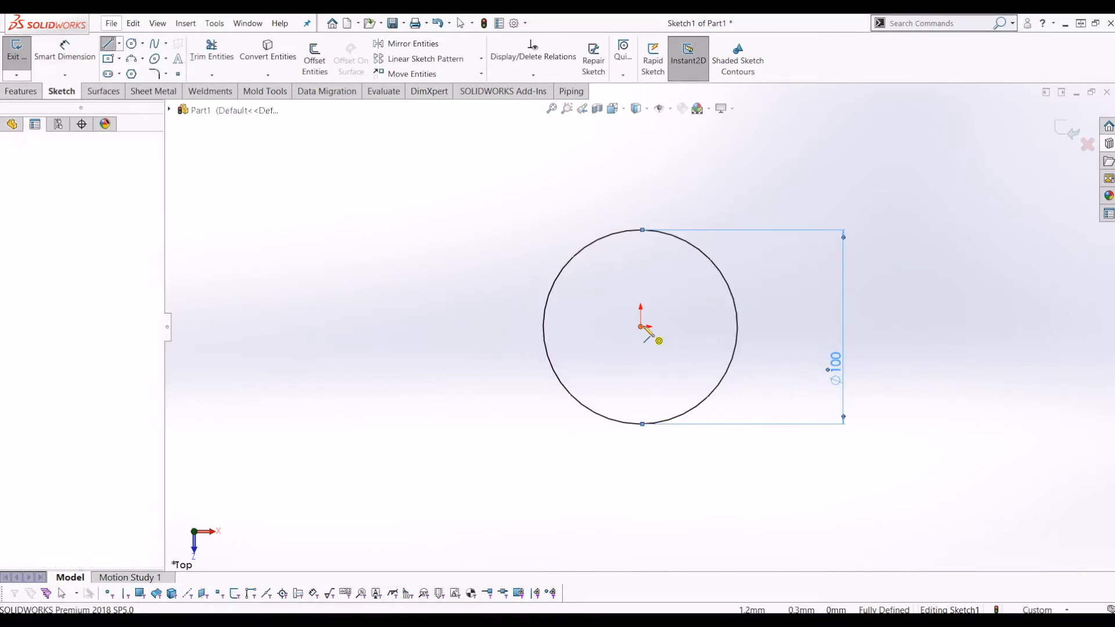
pyautogui.click(641, 327)
pyautogui.click(641, 122)
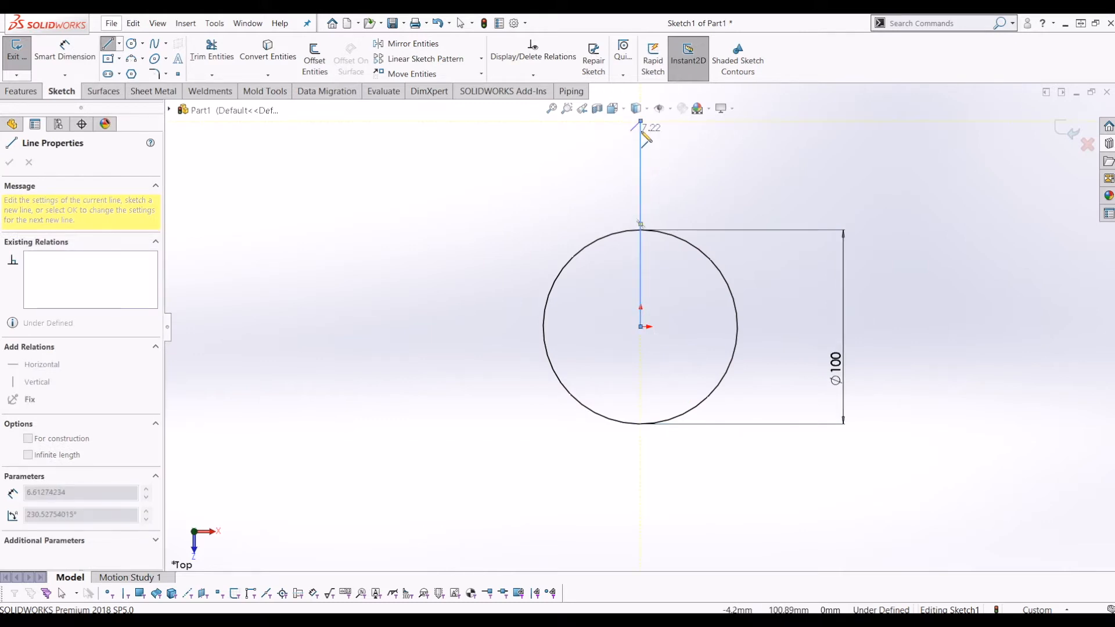
pyautogui.press('Escape')
# Draw a second circle about 56 mm in diameter centred on the upper endpoint of the vertical line
pyautogui.scroll(4, 642, 135)
pyautogui.click(132, 44)
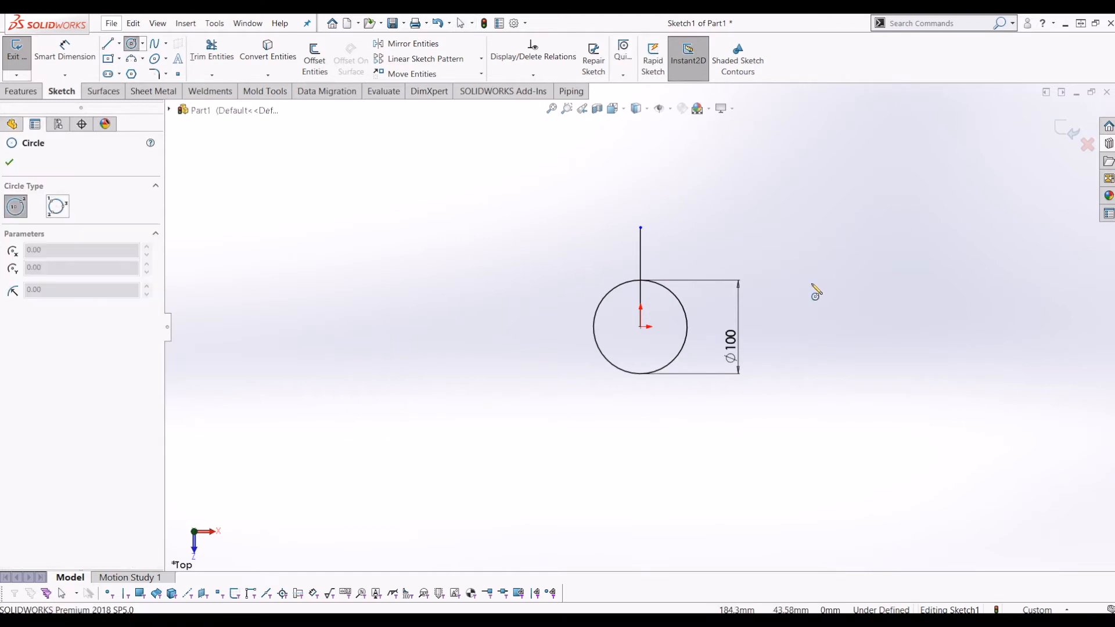
pyautogui.scroll(-2, 667, 294)
pyautogui.click(630, 263)
pyautogui.press('Escape')
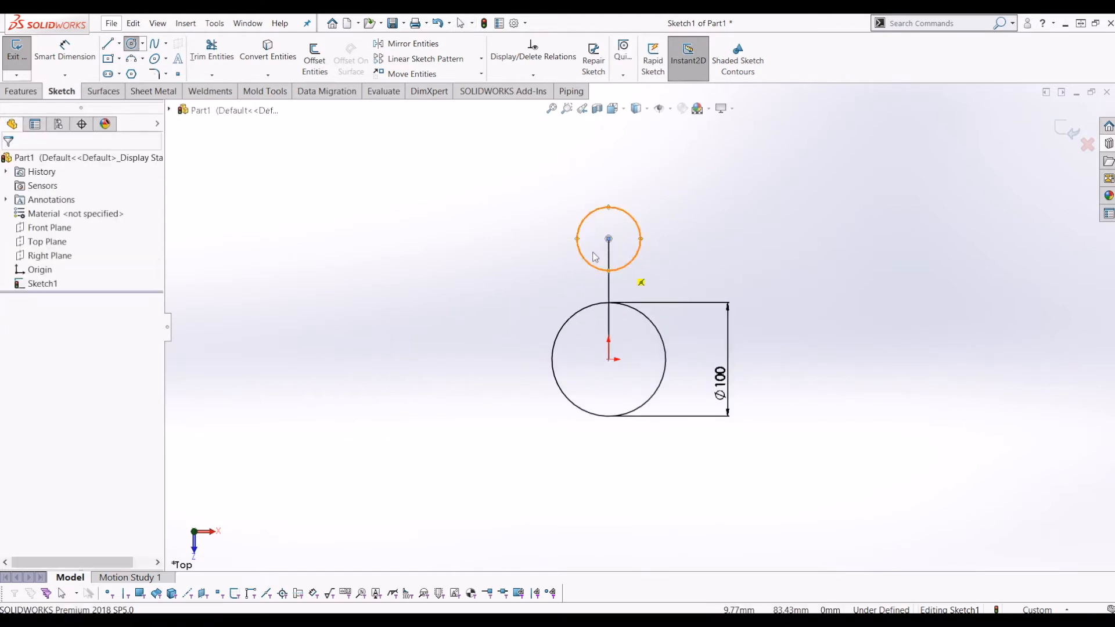
# Dimension the upper circle's diameter as 30 mm
pyautogui.click(66, 53)
pyautogui.click(636, 225)
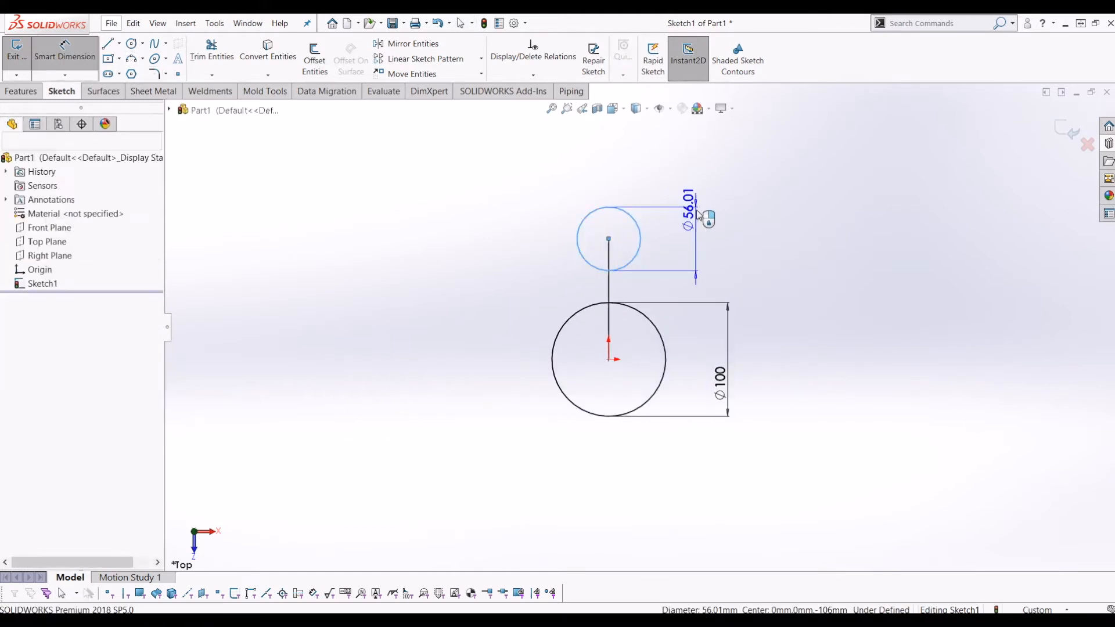
pyautogui.click(700, 205)
pyautogui.write('30')
pyautogui.press('Return')
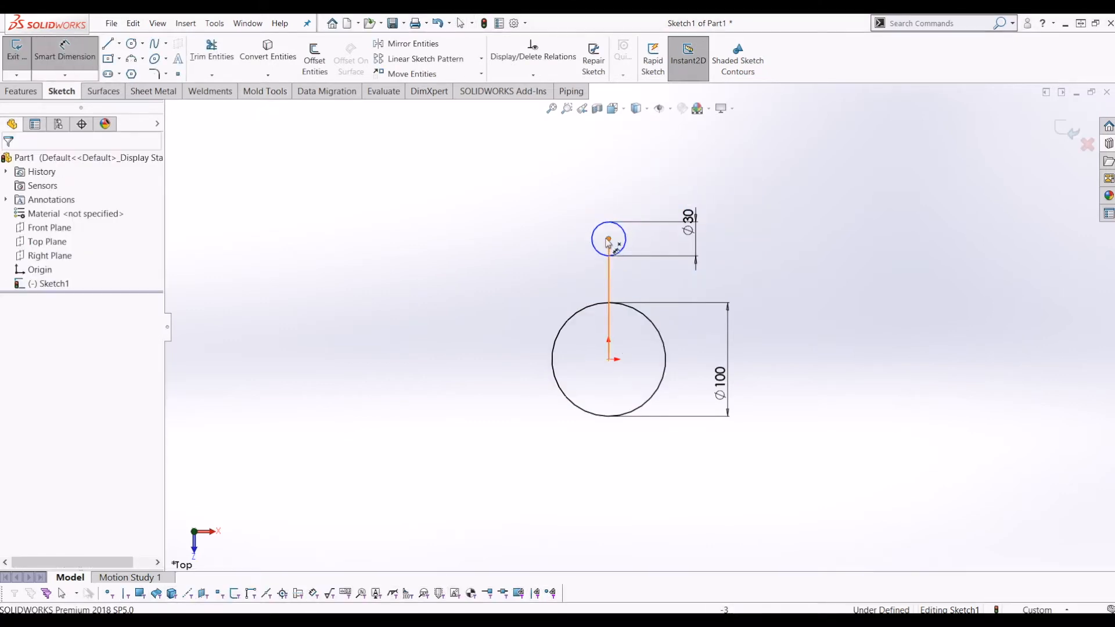
# Dimension the vertical line's length as 100 mm and reposition that dimension and the 30 mm diameter dimension to the right of the circles
pyautogui.click(608, 264)
pyautogui.click(518, 313)
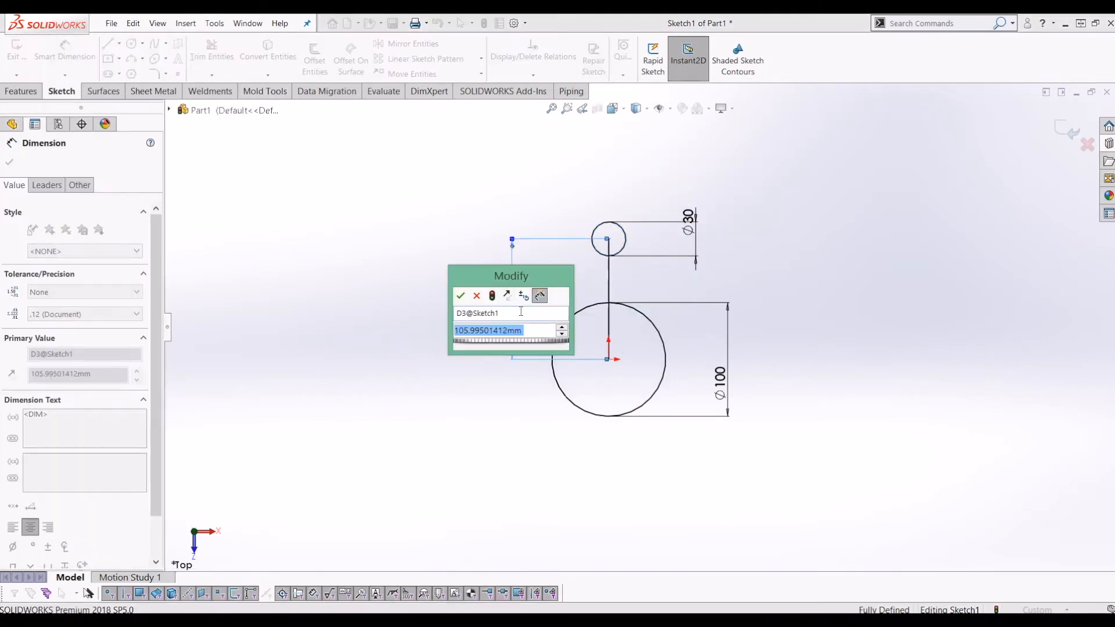
pyautogui.write('100')
pyautogui.press('Return')
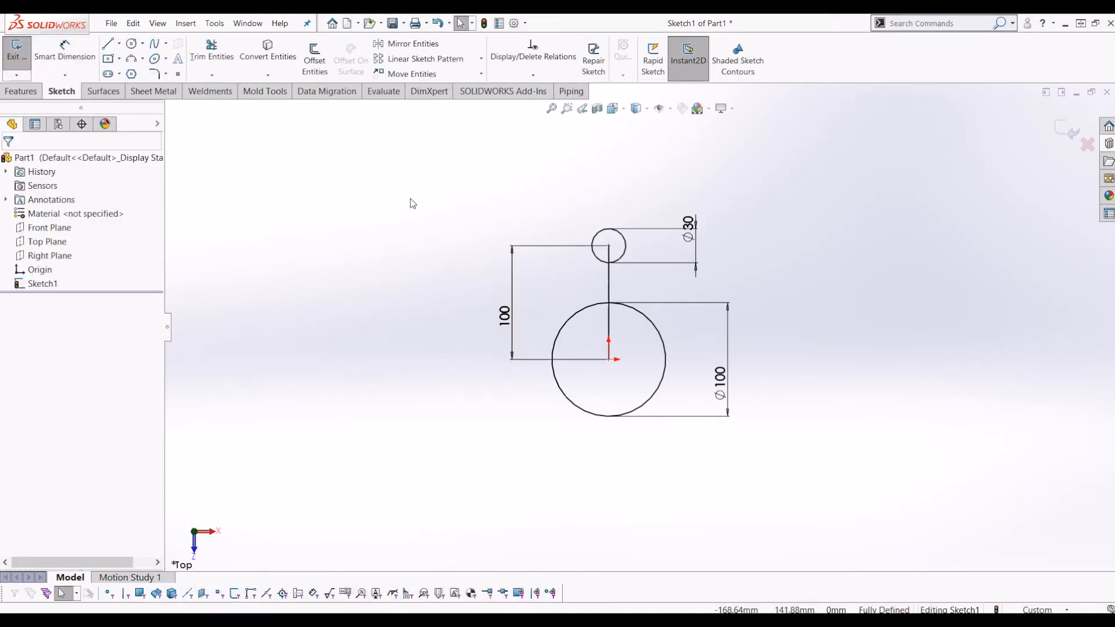
pyautogui.moveTo(504, 314)
pyautogui.mouseDown()
pyautogui.moveTo(823, 302)
pyautogui.moveTo(795, 303)
pyautogui.mouseUp()
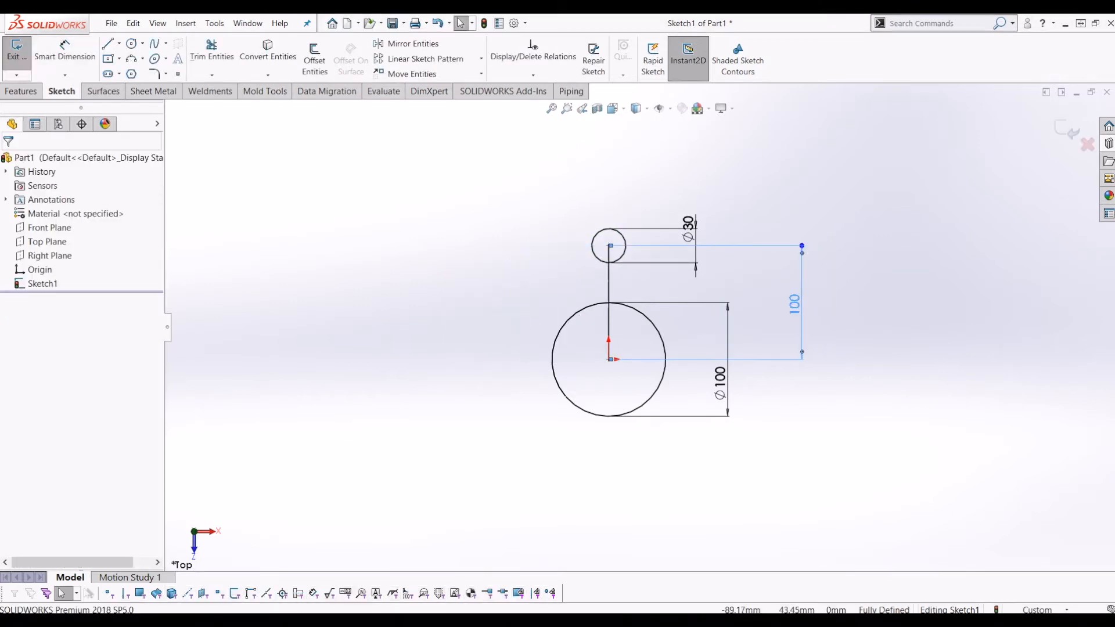
pyautogui.moveTo(690, 224); pyautogui.dragTo(695, 188)
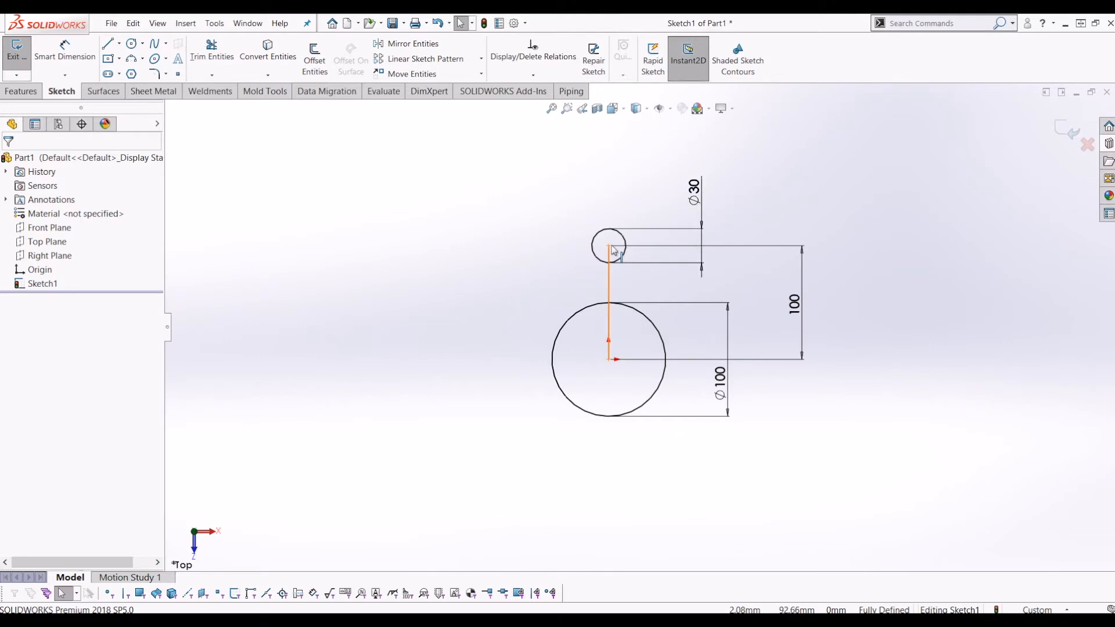
# Convert the vertical line between the circle centres to construction geometry
pyautogui.click(609, 290)
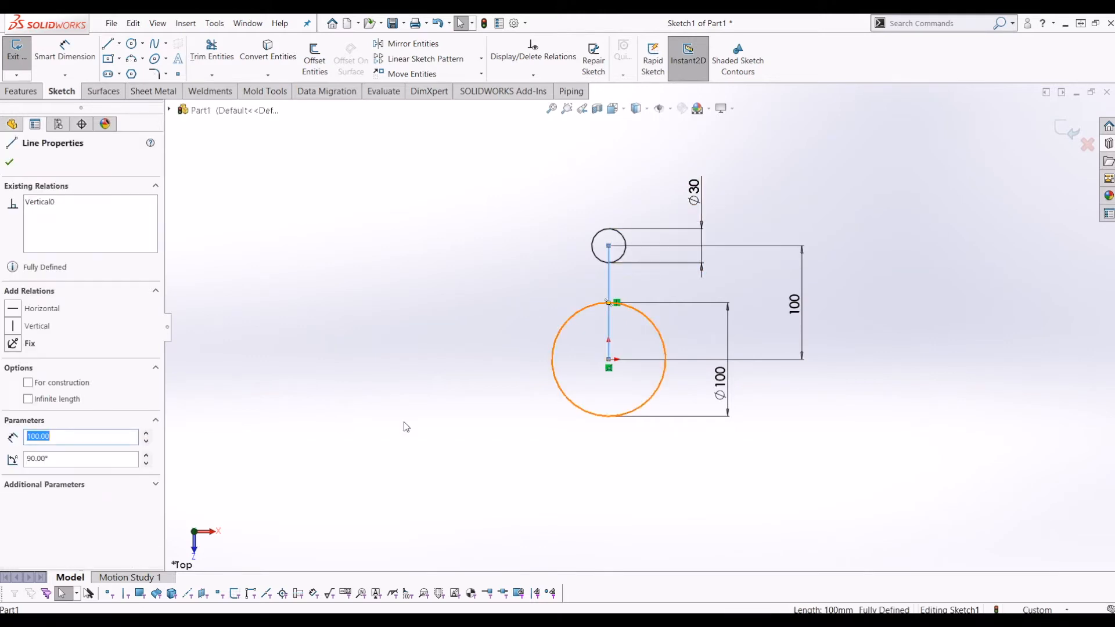
pyautogui.click(62, 385)
pyautogui.click(444, 257)
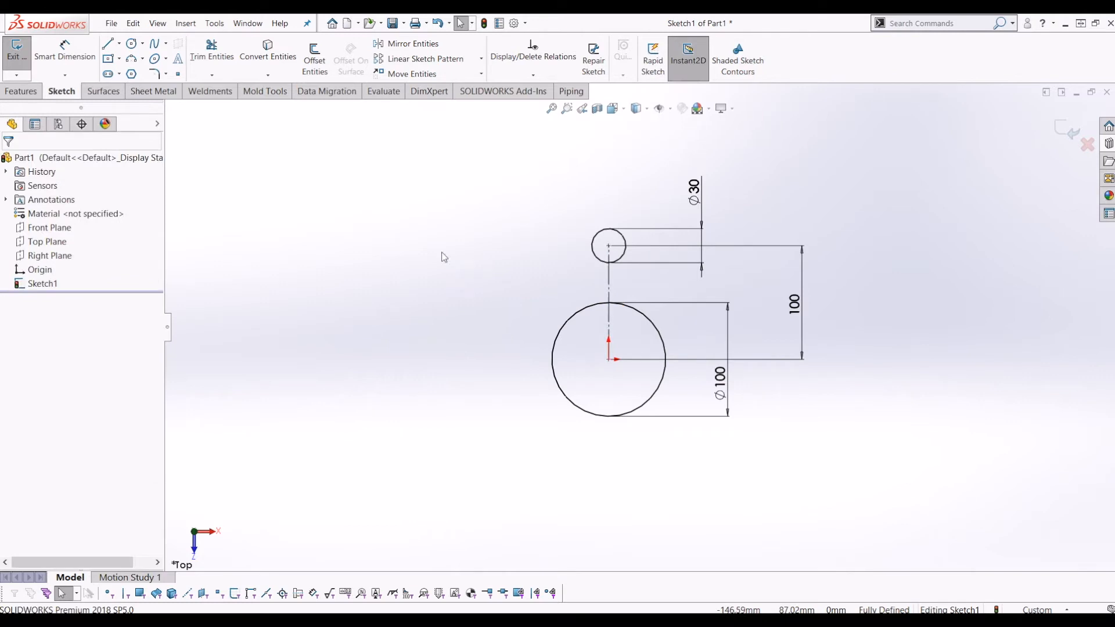
# Sketch two separate slanted lines flanking the circles, about 249 mm long on the left and about 234 mm long on the right
pyautogui.click(107, 43)
pyautogui.click(562, 167)
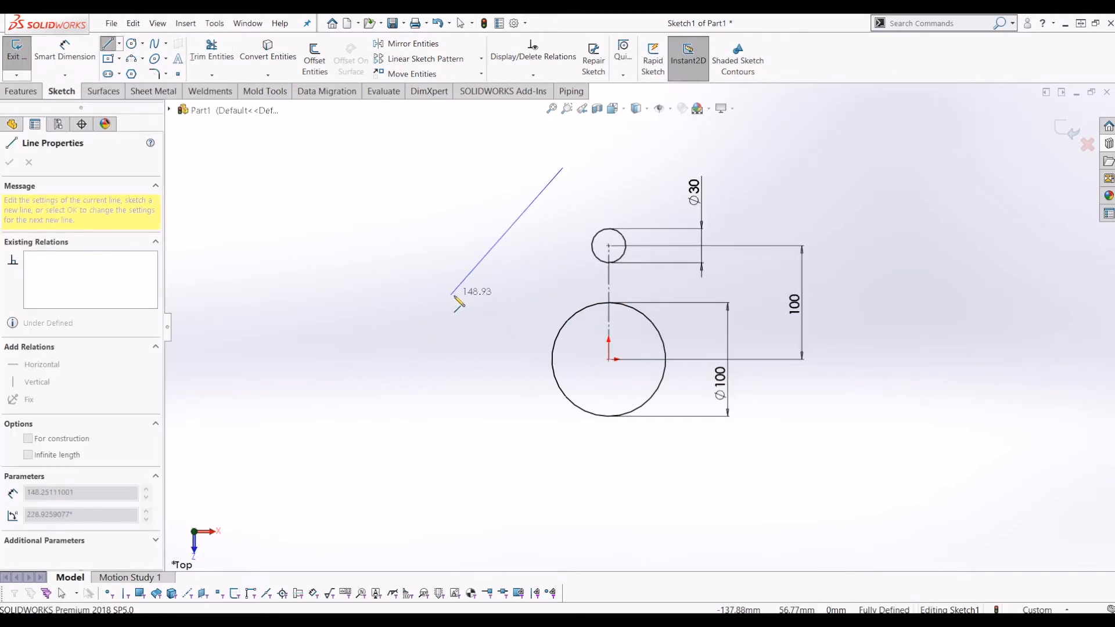
pyautogui.click(373, 379)
pyautogui.press('Escape')
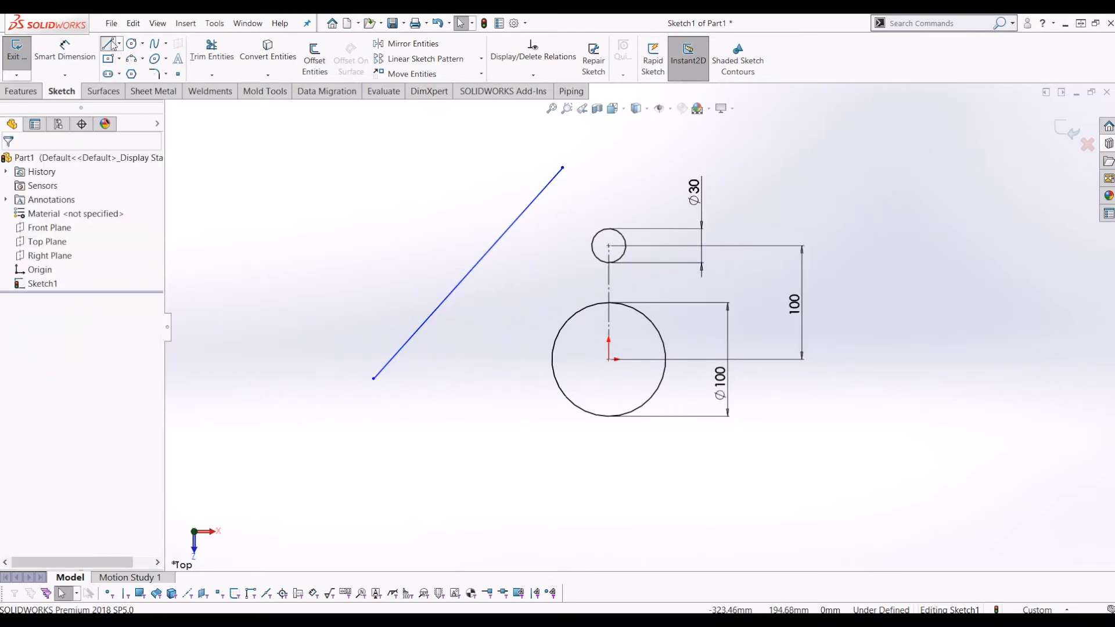
pyautogui.click(107, 43)
pyautogui.click(798, 196)
pyautogui.click(948, 416)
pyautogui.press('Escape')
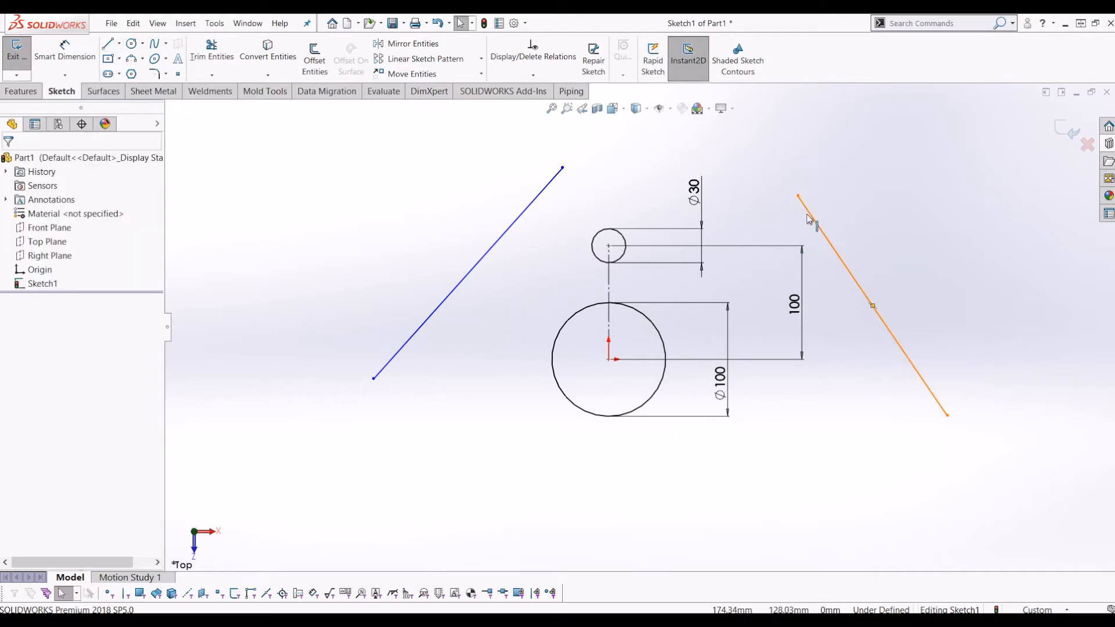
# Make the right slanted line tangent to both the 30 mm circle and the 100 mm circle
pyautogui.click(811, 219)
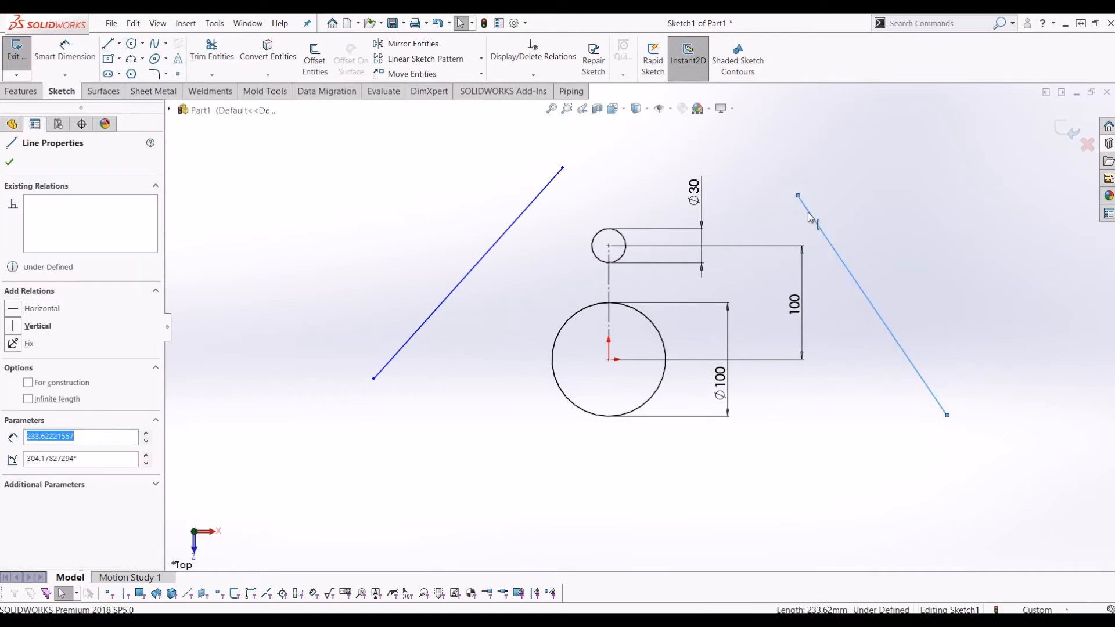
pyautogui.keyDown('ctrl'); pyautogui.click(620, 258); pyautogui.keyUp('ctrl')
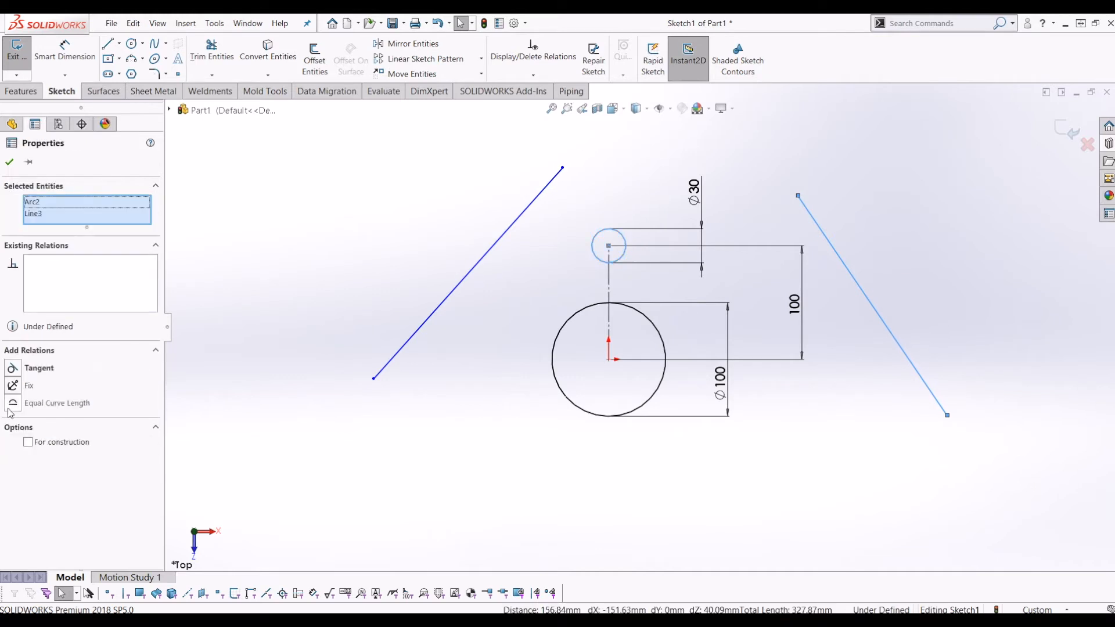
pyautogui.click(15, 370)
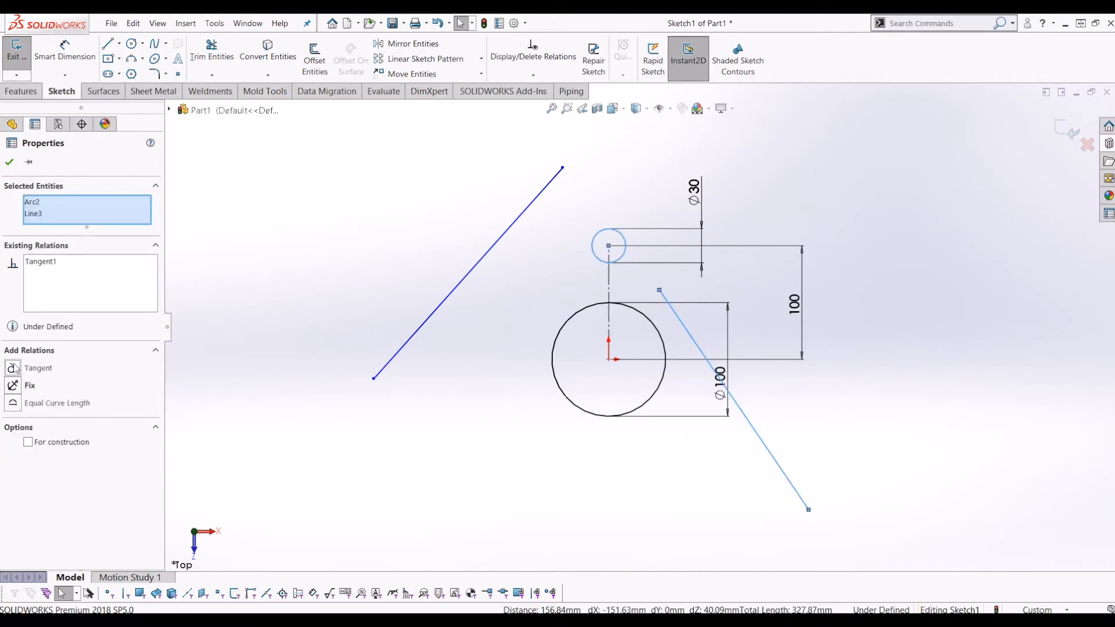
pyautogui.click(775, 471)
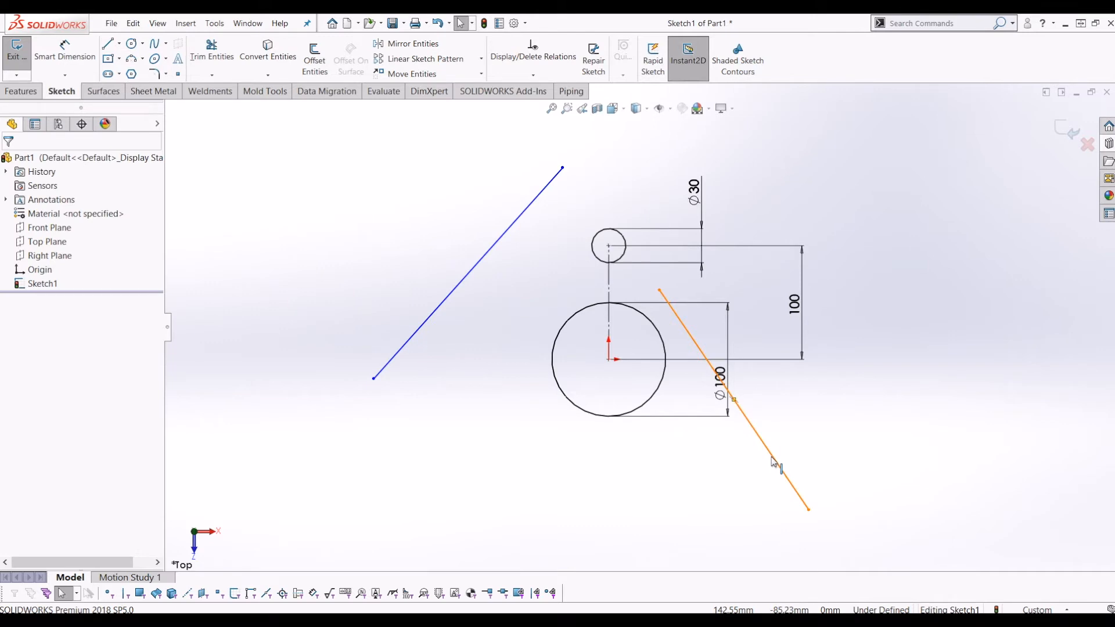
pyautogui.click(773, 459)
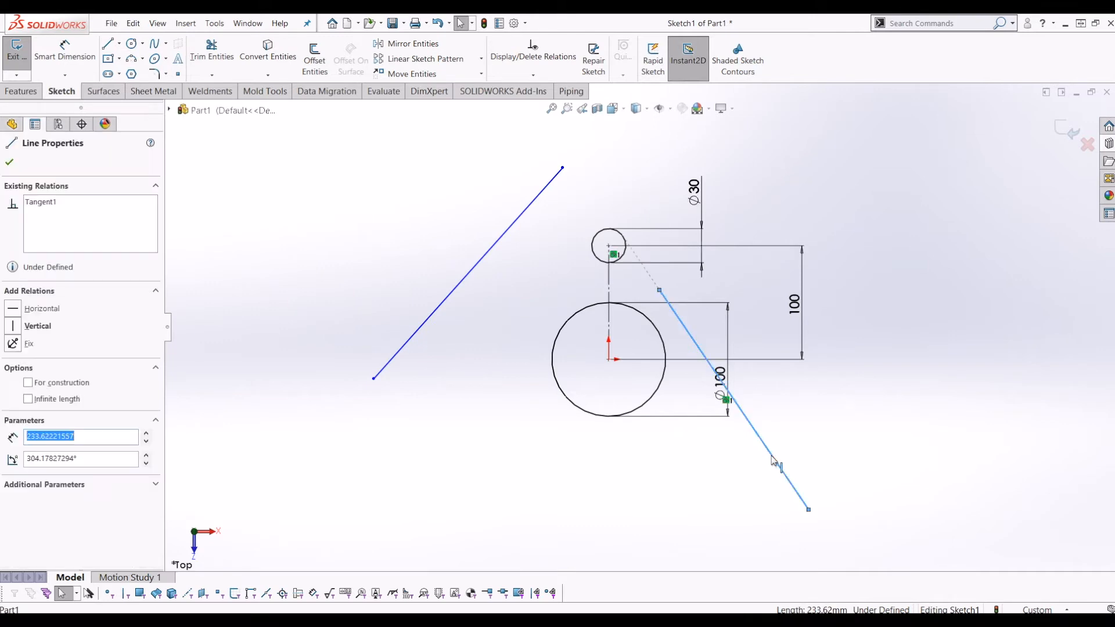
pyautogui.keyDown('ctrl'); pyautogui.click(653, 401); pyautogui.keyUp('ctrl')
pyautogui.click(16, 374)
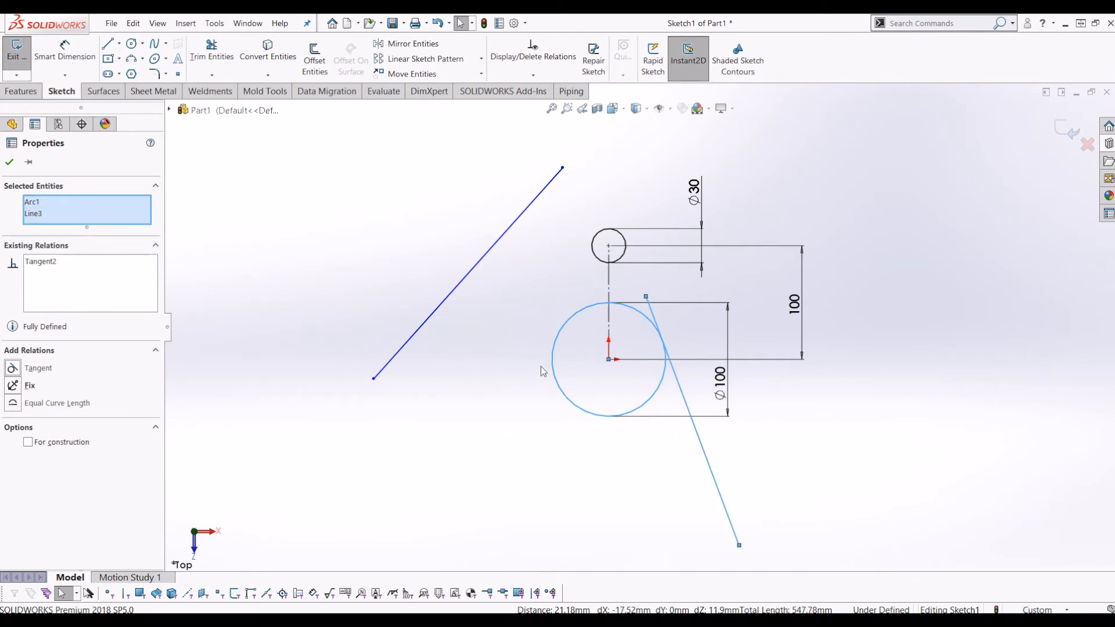
pyautogui.click(634, 292)
# Extend the right tangent line's upper end past the small circle and shorten its lower end to just below the large circle
pyautogui.moveTo(647, 298); pyautogui.dragTo(601, 196)
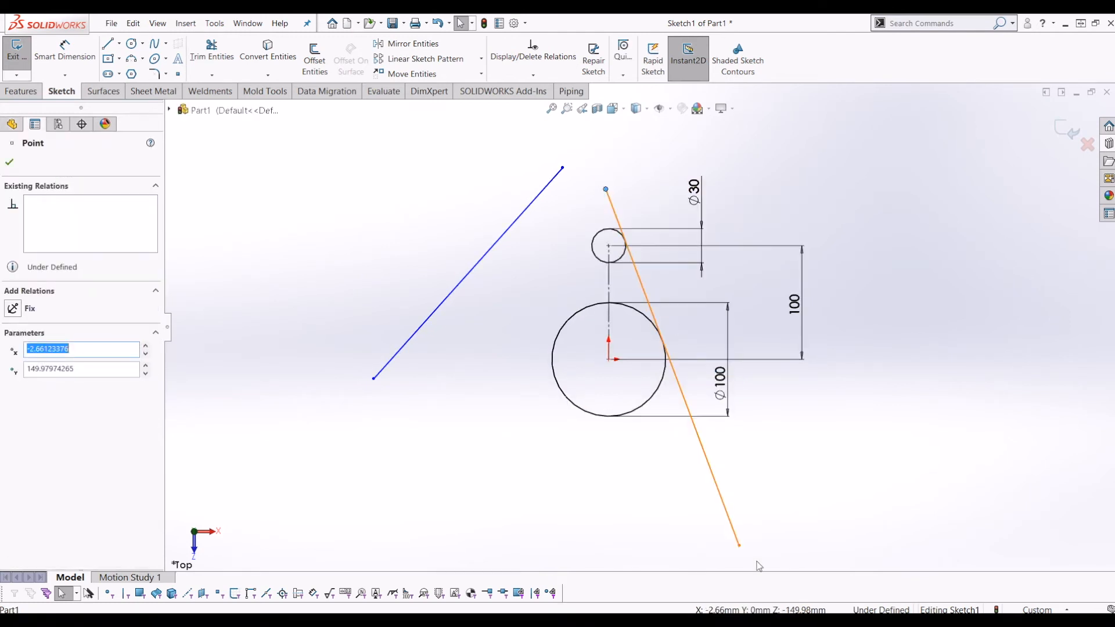
pyautogui.moveTo(740, 549); pyautogui.dragTo(679, 433)
pyautogui.press('Escape')
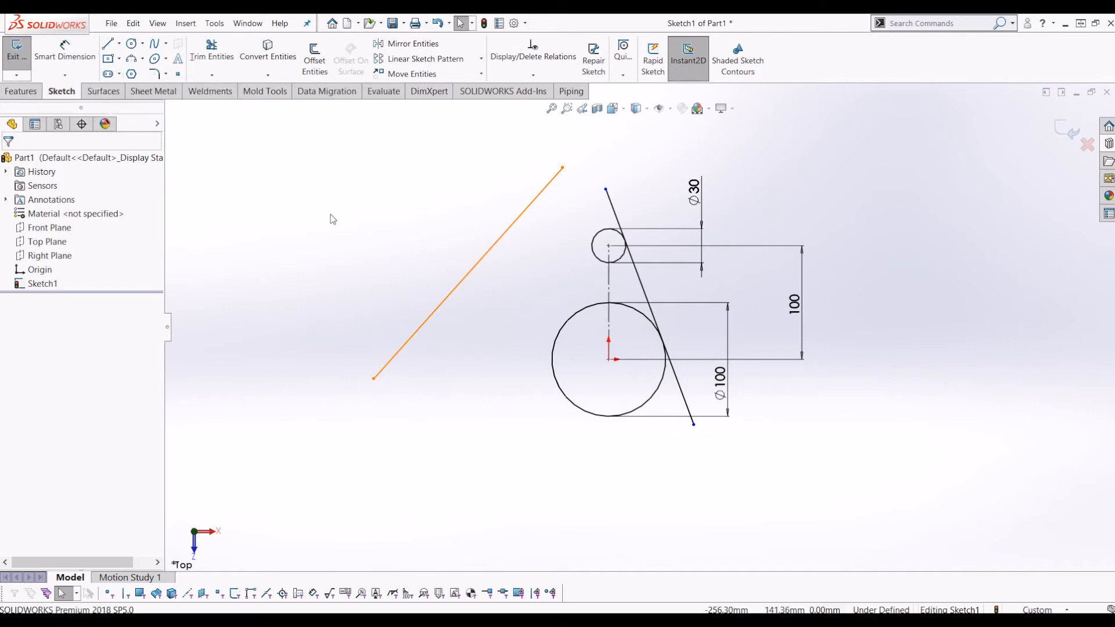
# Make the left slanted line tangent to both the 30 mm circle and the 100 mm circle
pyautogui.click(508, 229)
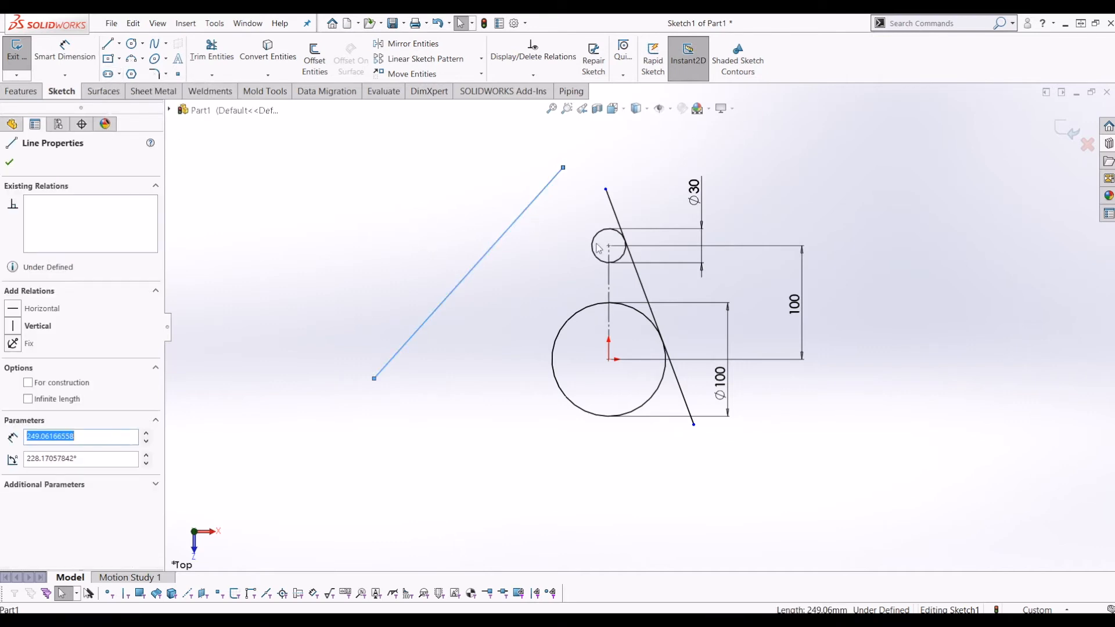
pyautogui.keyDown('ctrl'); pyautogui.click(593, 238); pyautogui.keyUp('ctrl')
pyautogui.click(12, 370)
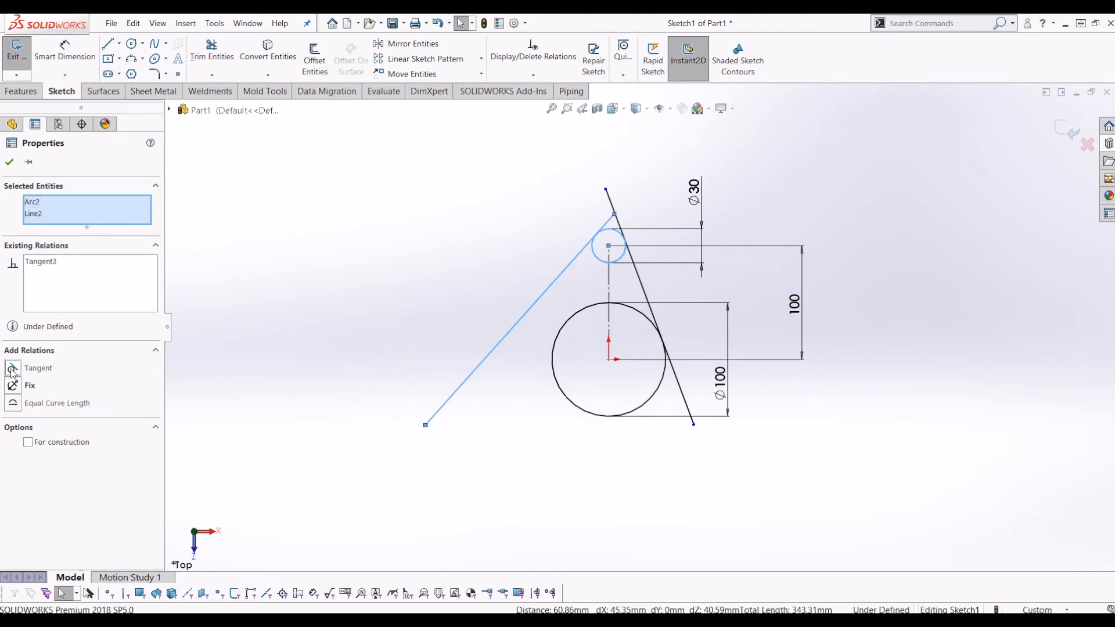
pyautogui.click(352, 427)
pyautogui.click(553, 358)
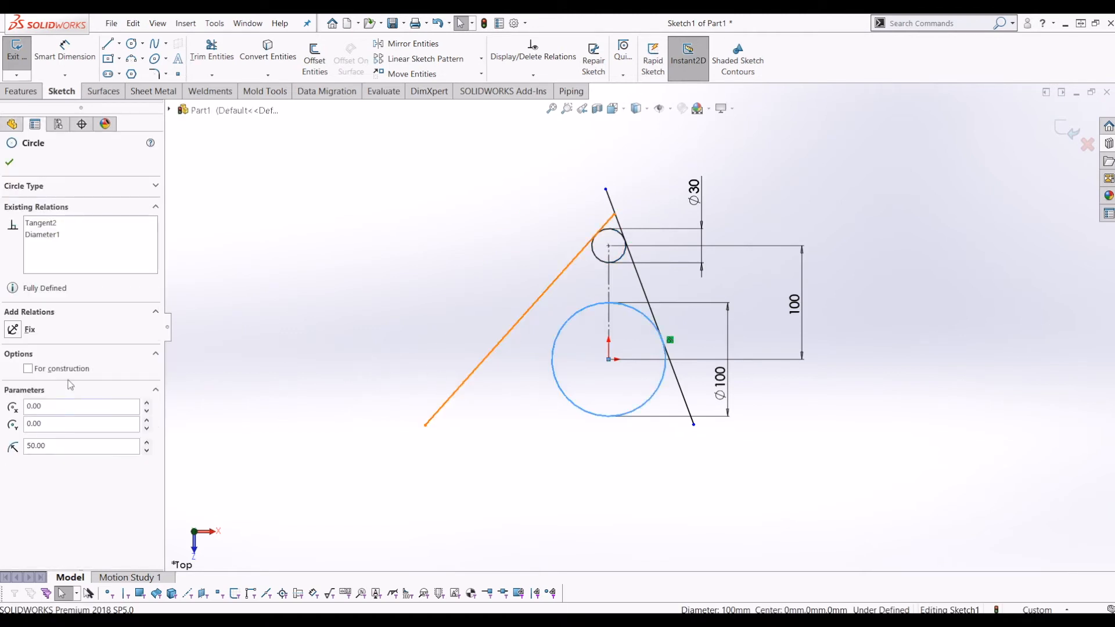
pyautogui.click(492, 384)
pyautogui.click(486, 358)
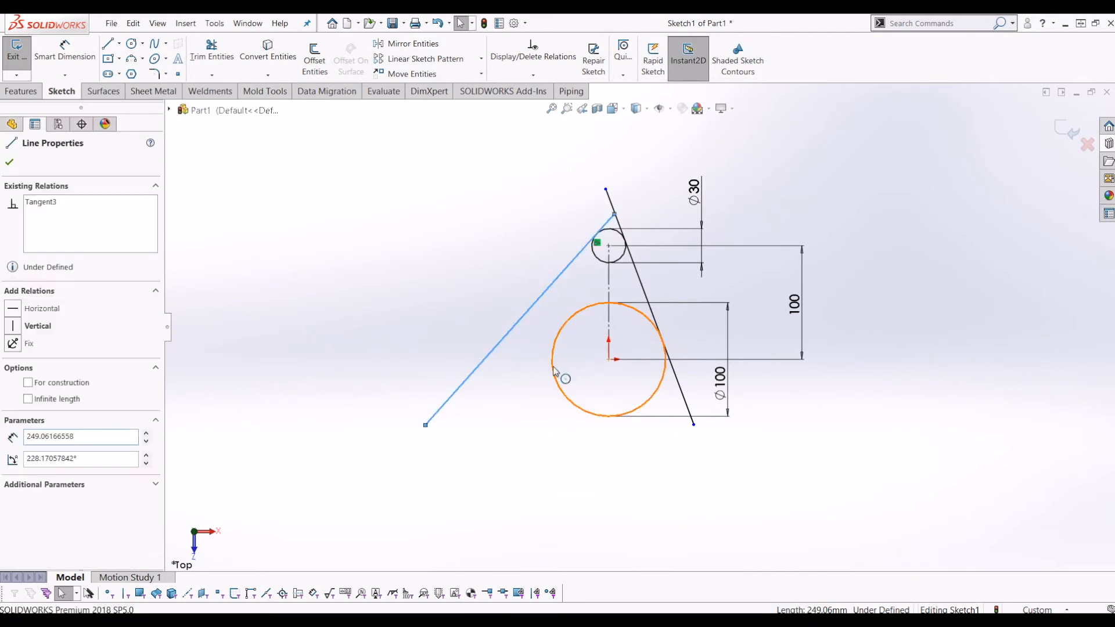
pyautogui.keyDown('ctrl'); pyautogui.click(554, 367); pyautogui.keyUp('ctrl')
pyautogui.click(12, 369)
pyautogui.click(588, 302)
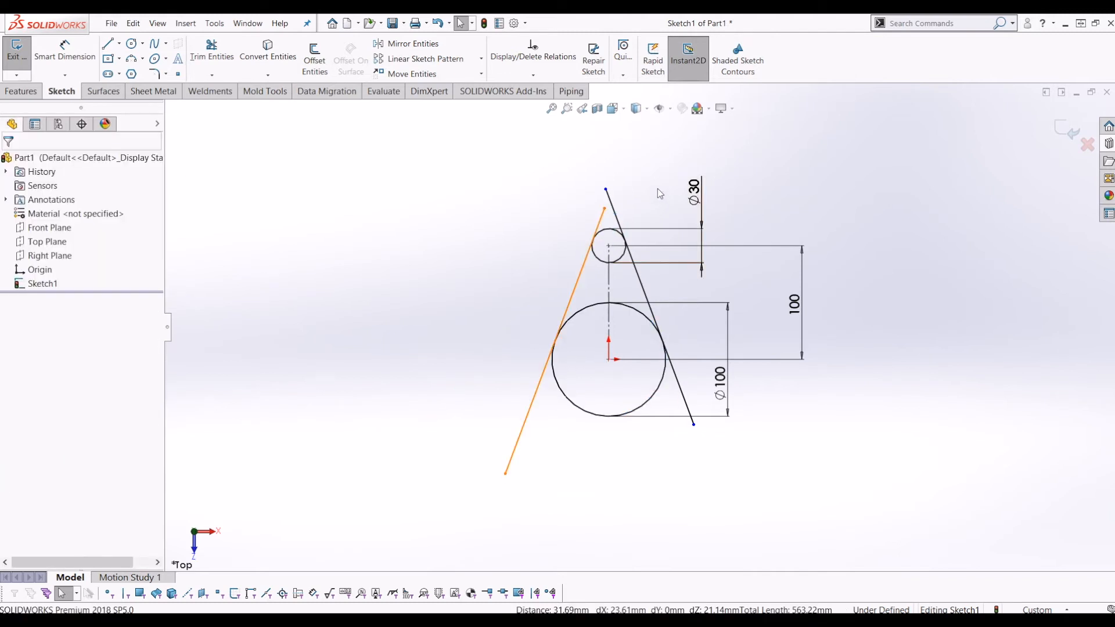
# Trim off the ends of both tangent lines that extend beyond their tangent points on the two circles
pyautogui.click(211, 51)
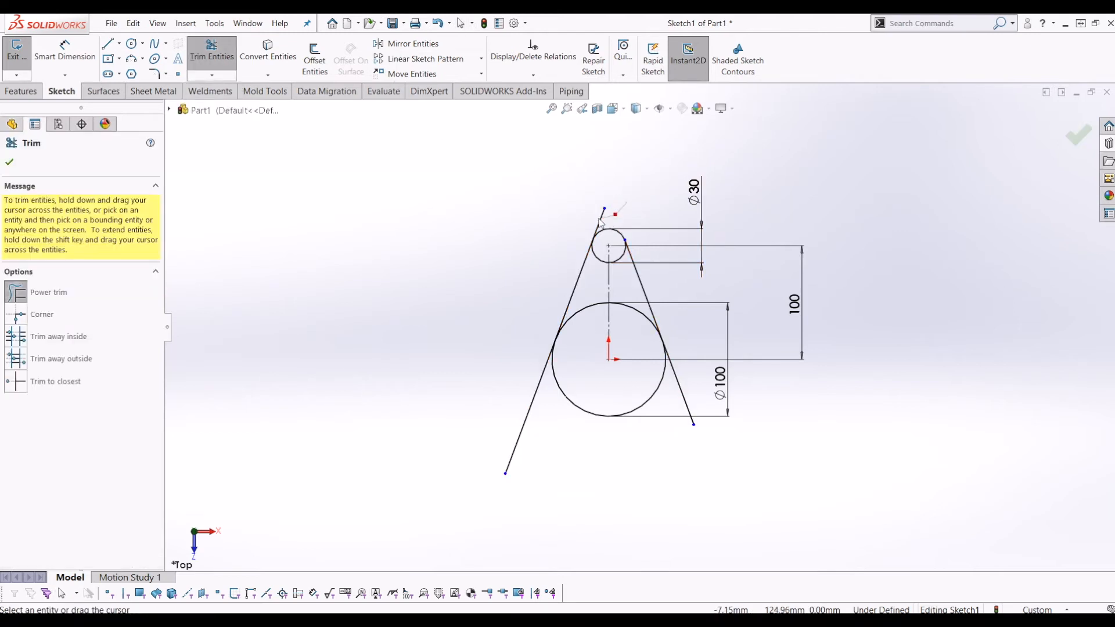
pyautogui.scroll(-4, 681, 407)
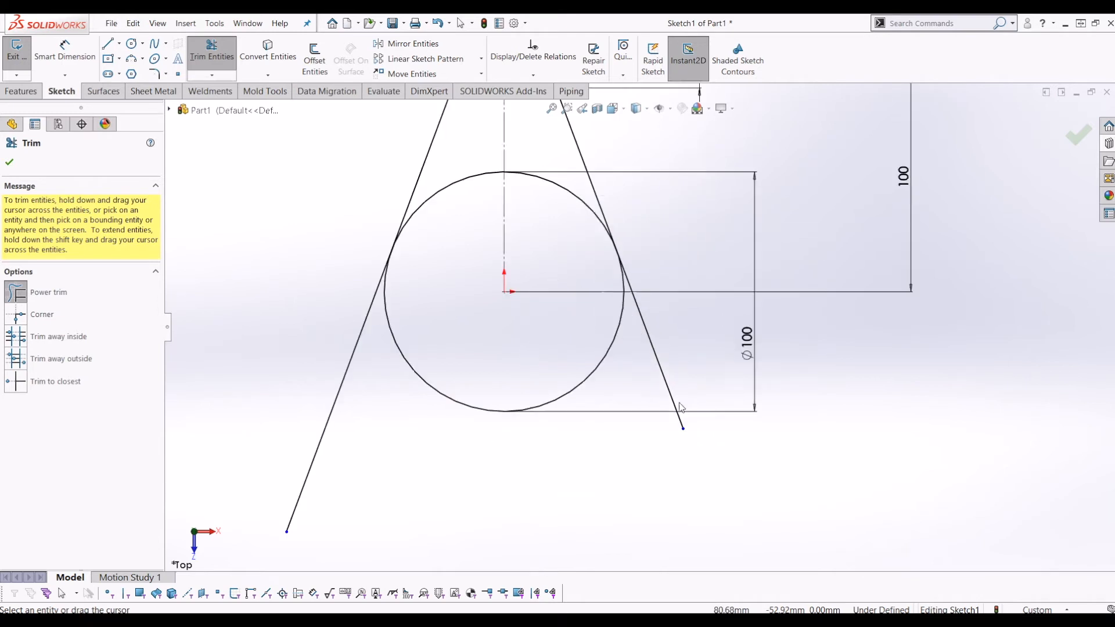
pyautogui.moveTo(321, 471); pyautogui.dragTo(316, 398)
pyautogui.scroll(4, 316, 398)
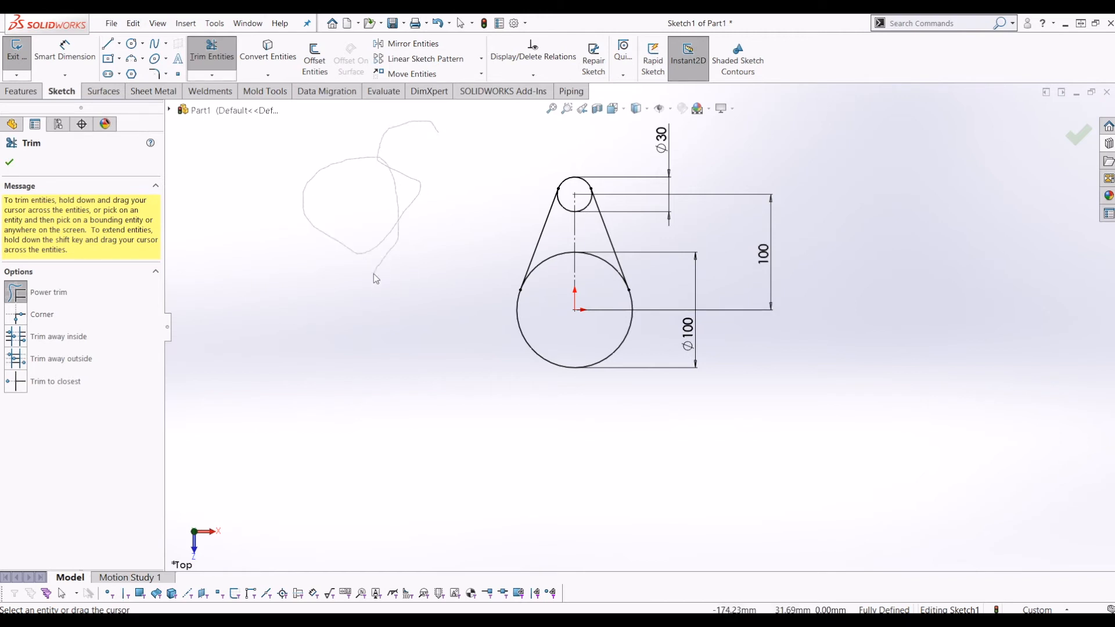
pyautogui.moveTo(377, 264)
pyautogui.mouseDown()
pyautogui.moveTo(373, 229)
pyautogui.moveTo(348, 249)
pyautogui.mouseUp()
pyautogui.moveTo(402, 226); pyautogui.dragTo(402, 226)
# Trim away the inner arcs of both circles between the tangent lines, leaving a single closed teardrop outline
pyautogui.scroll(-4, 552, 244)
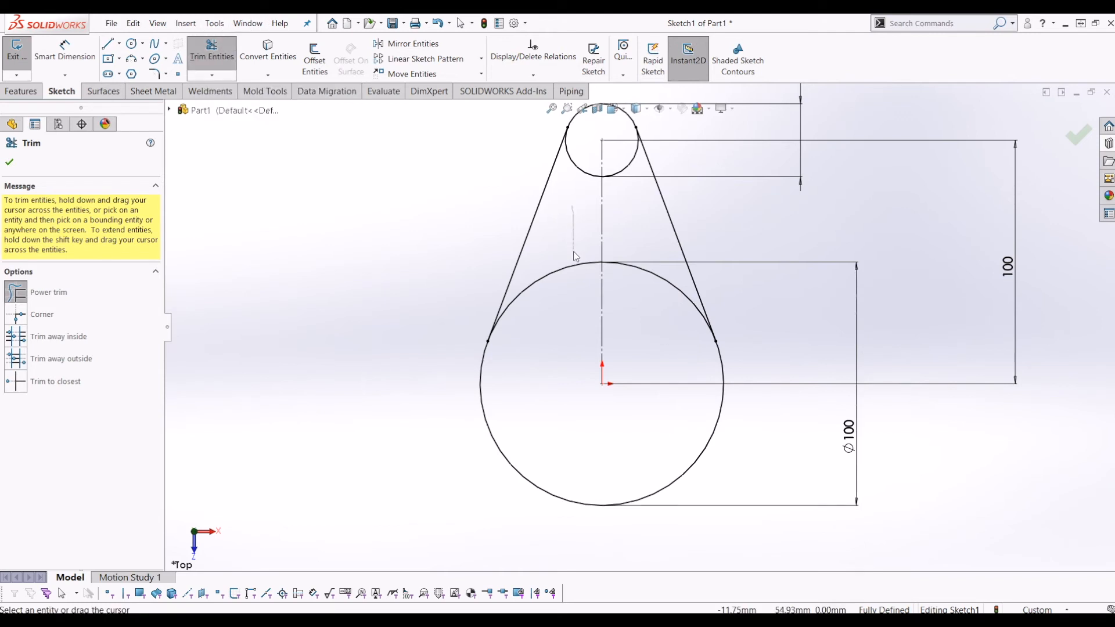
pyautogui.moveTo(573, 271); pyautogui.dragTo(572, 272)
pyautogui.moveTo(637, 296); pyautogui.dragTo(636, 302)
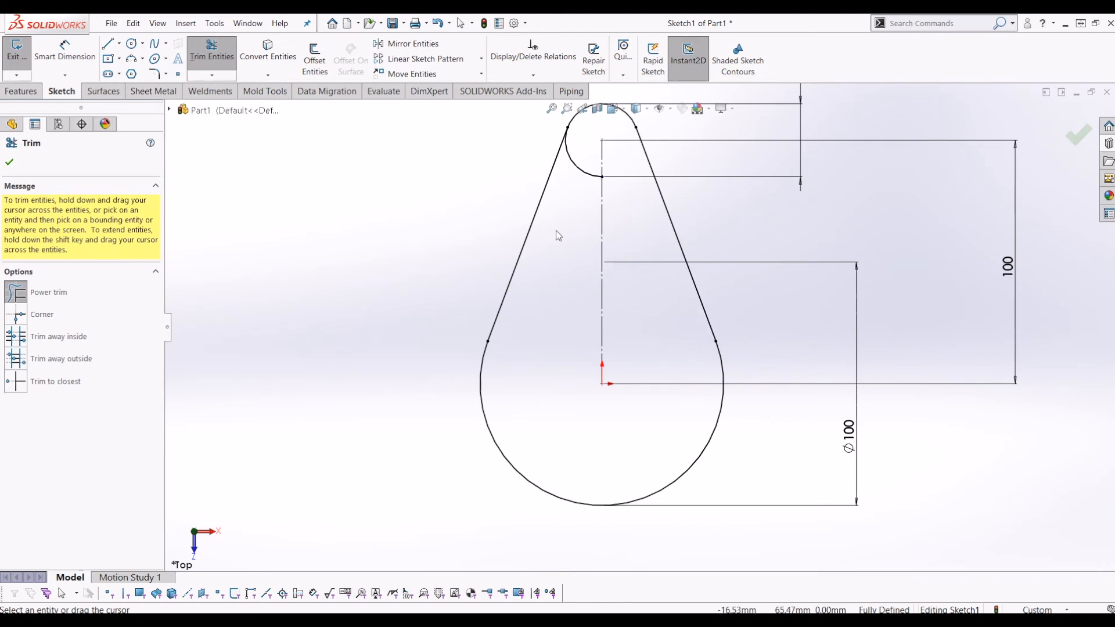
pyautogui.moveTo(571, 186); pyautogui.dragTo(585, 161)
pyautogui.scroll(4, 624, 273)
pyautogui.scroll(-3, 625, 268)
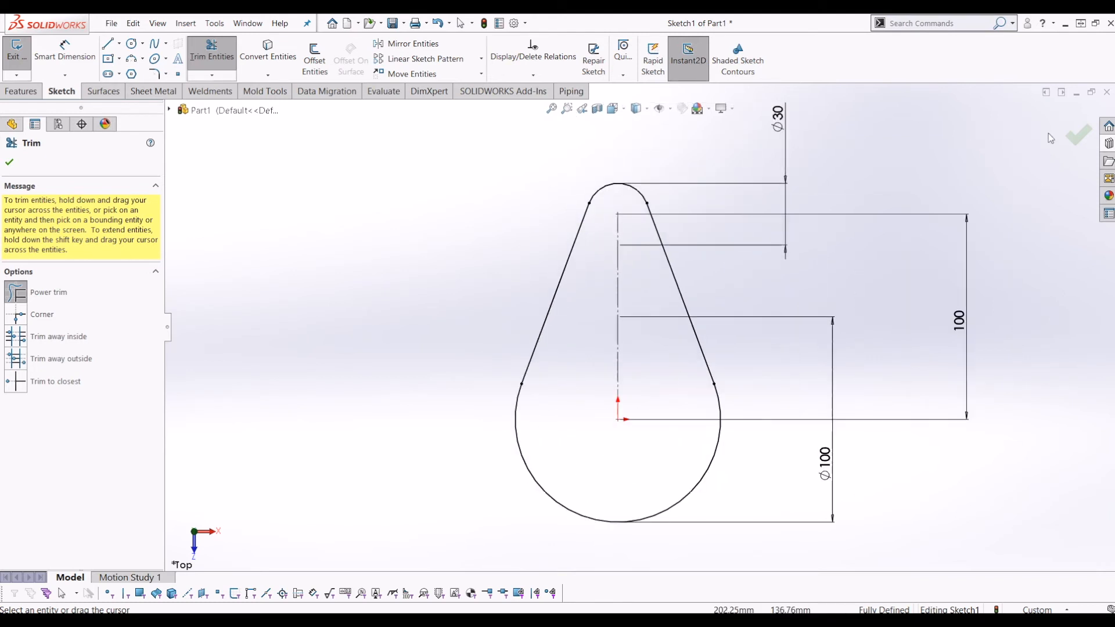
pyautogui.click(1076, 136)
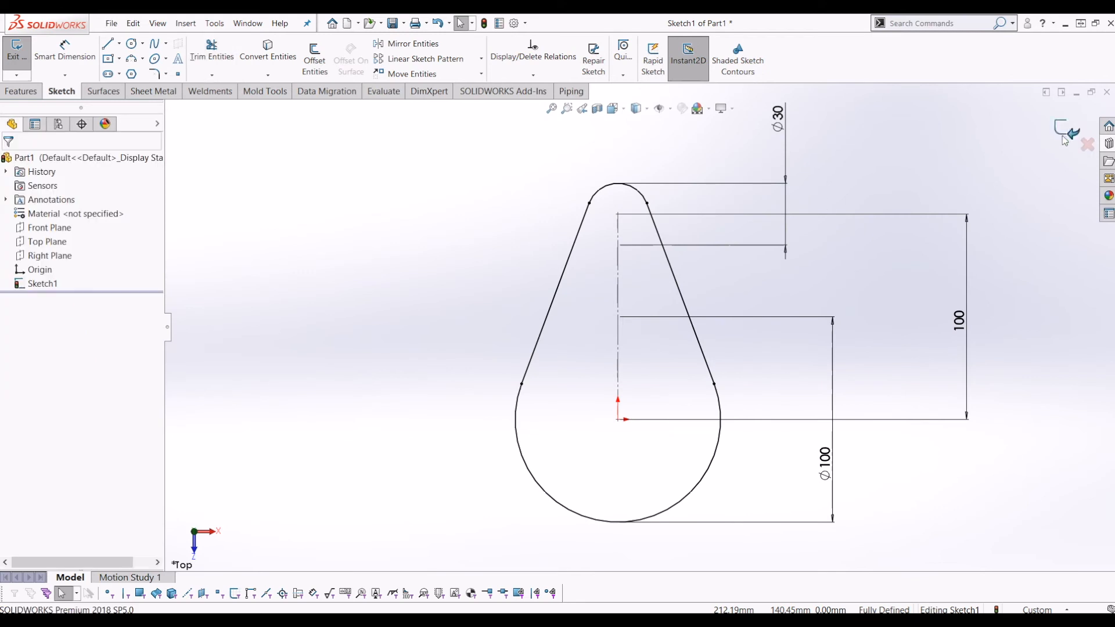
# Exit the sketch and extrude the teardrop profile as a 15 mm blind boss in the reversed direction
pyautogui.click(18, 51)
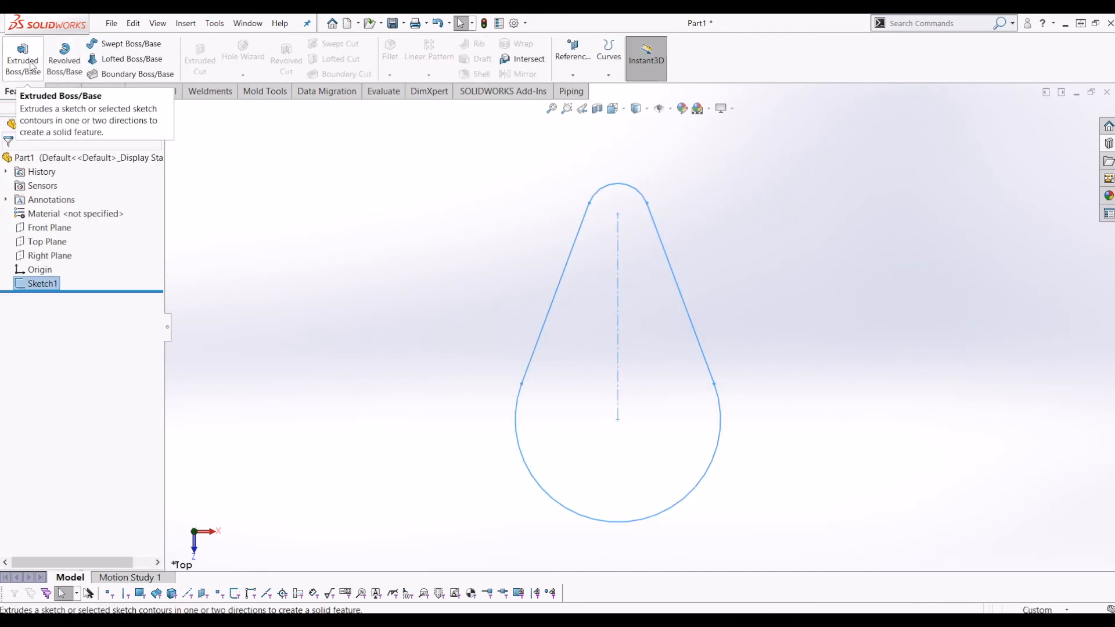
pyautogui.click(32, 65)
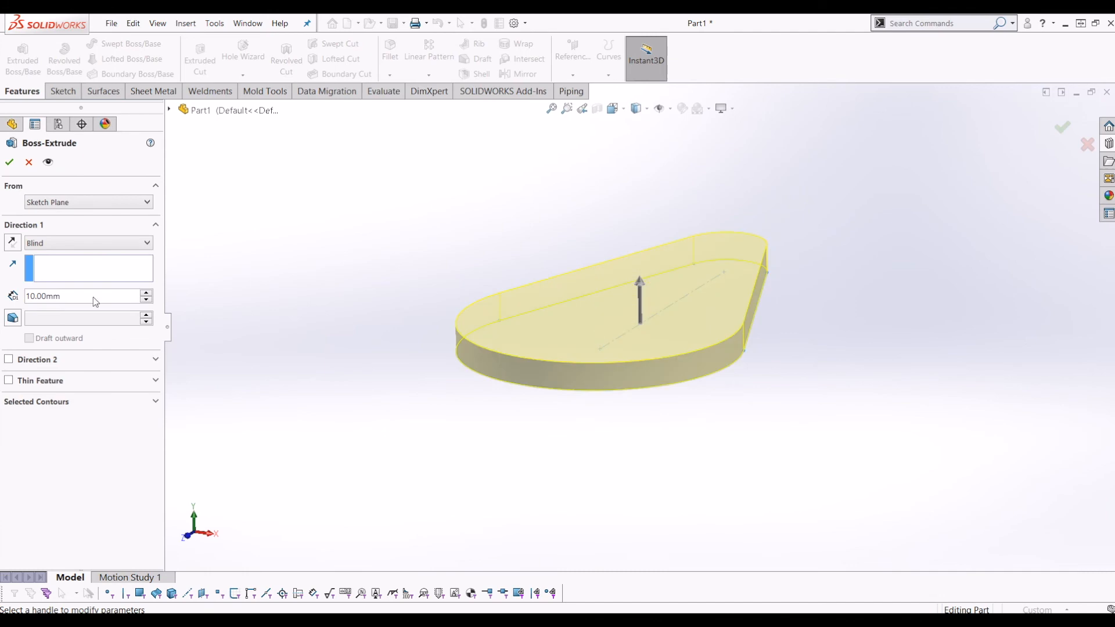
pyautogui.click(12, 241)
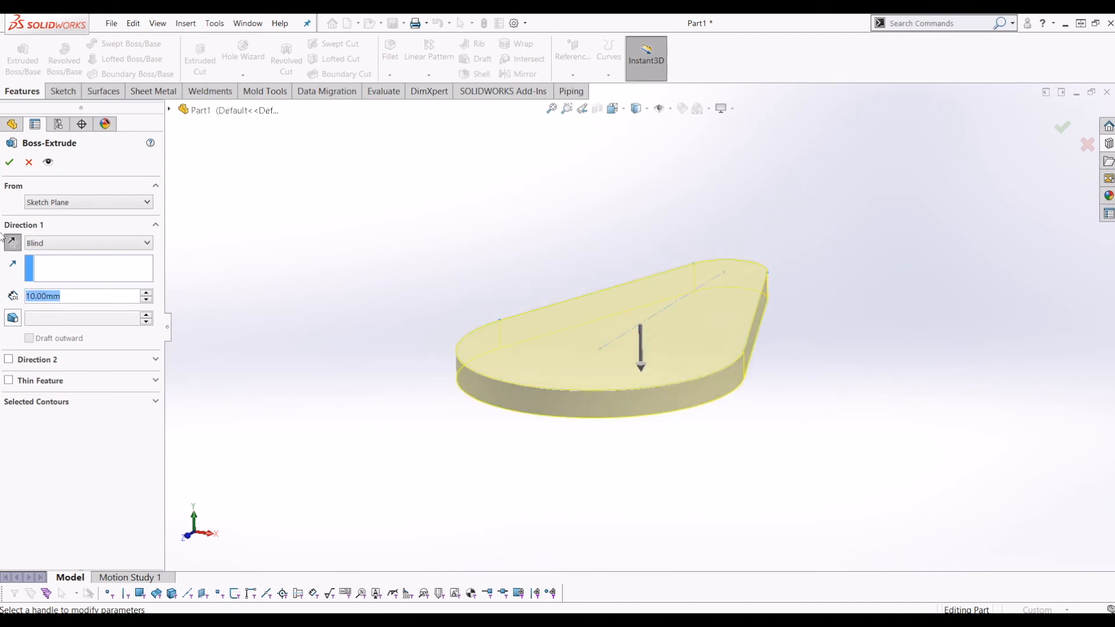
pyautogui.write('15')
pyautogui.press('Return')
pyautogui.click(10, 163)
pyautogui.moveTo(237, 244); pyautogui.dragTo(375, 335)
pyautogui.moveTo(407, 349); pyautogui.dragTo(486, 413, button='middle')
pyautogui.scroll(4, 561, 408)
pyautogui.moveTo(561, 408); pyautogui.dragTo(643, 388, button='middle')
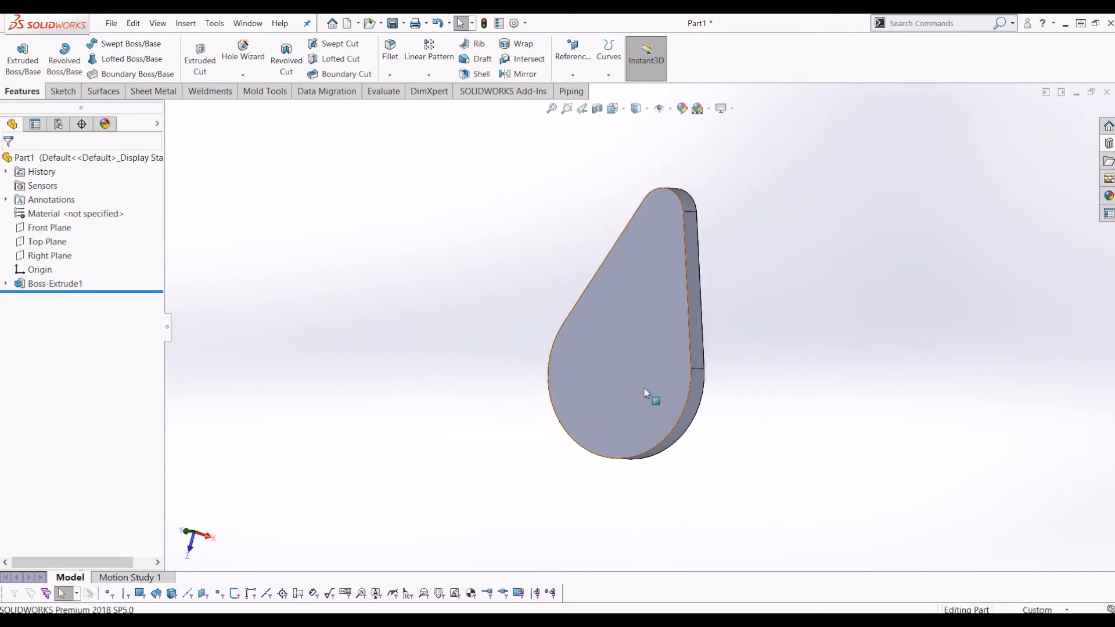
# Edit the boss's sketch, set the distance between the two arc centres to 60 mm, and rebuild the part
pyautogui.click(26, 284)
pyautogui.click(6, 284)
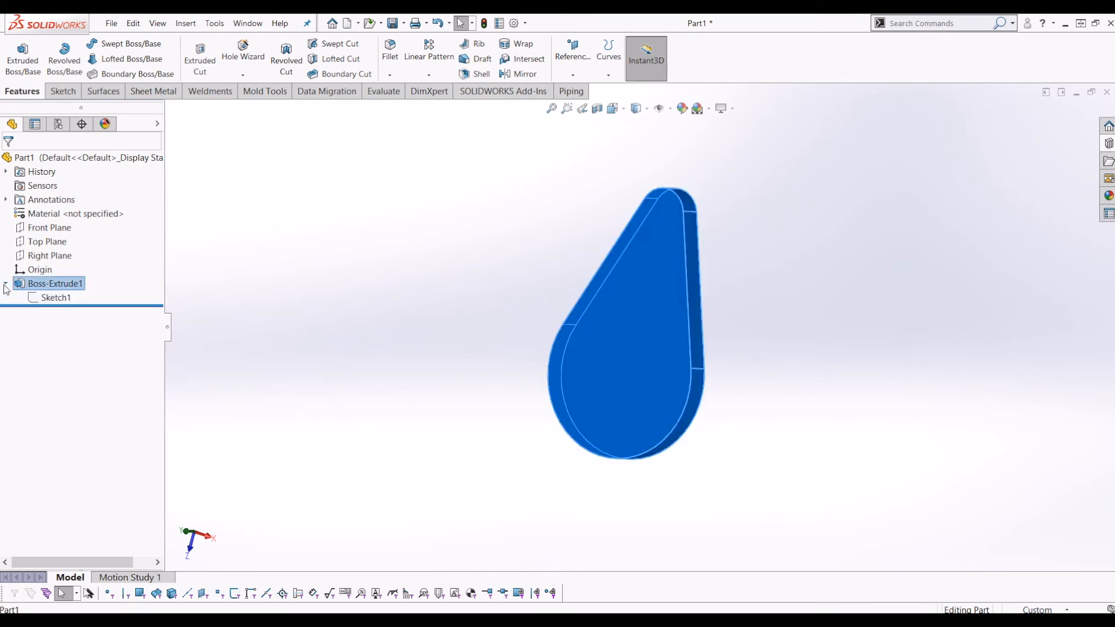
pyautogui.rightClick(32, 301)
pyautogui.click(43, 264)
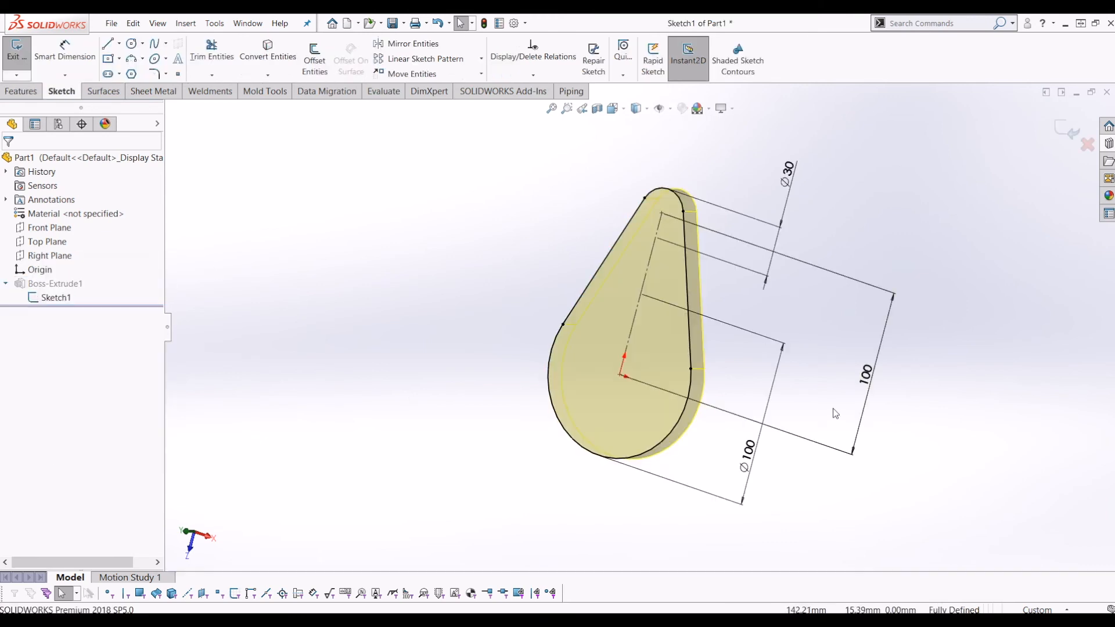
pyautogui.click(861, 384)
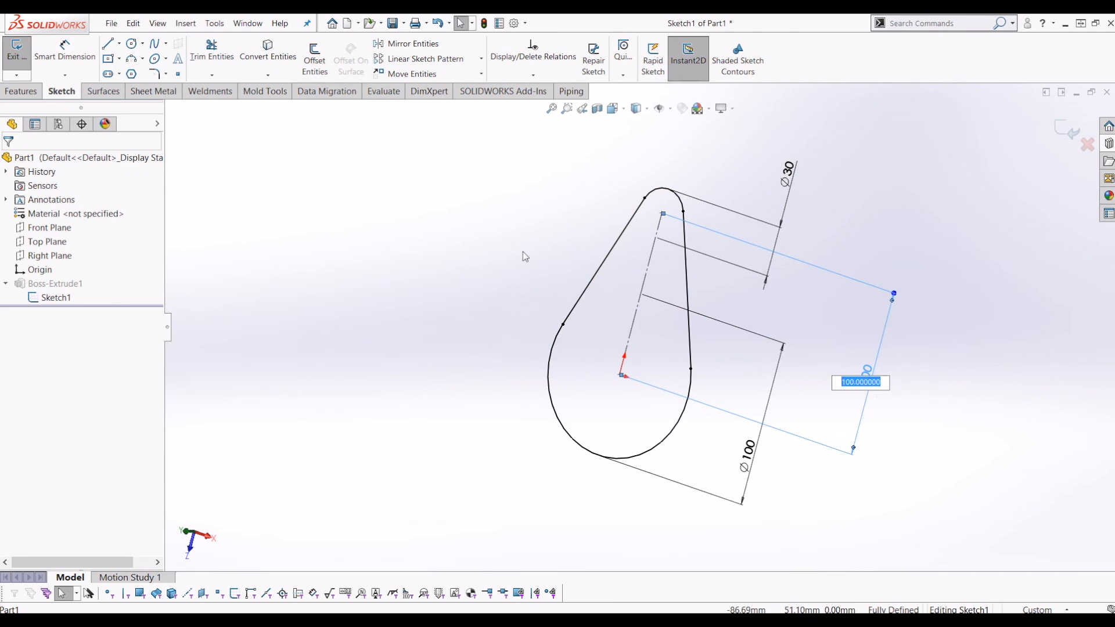
pyautogui.write('60')
pyautogui.press('Return')
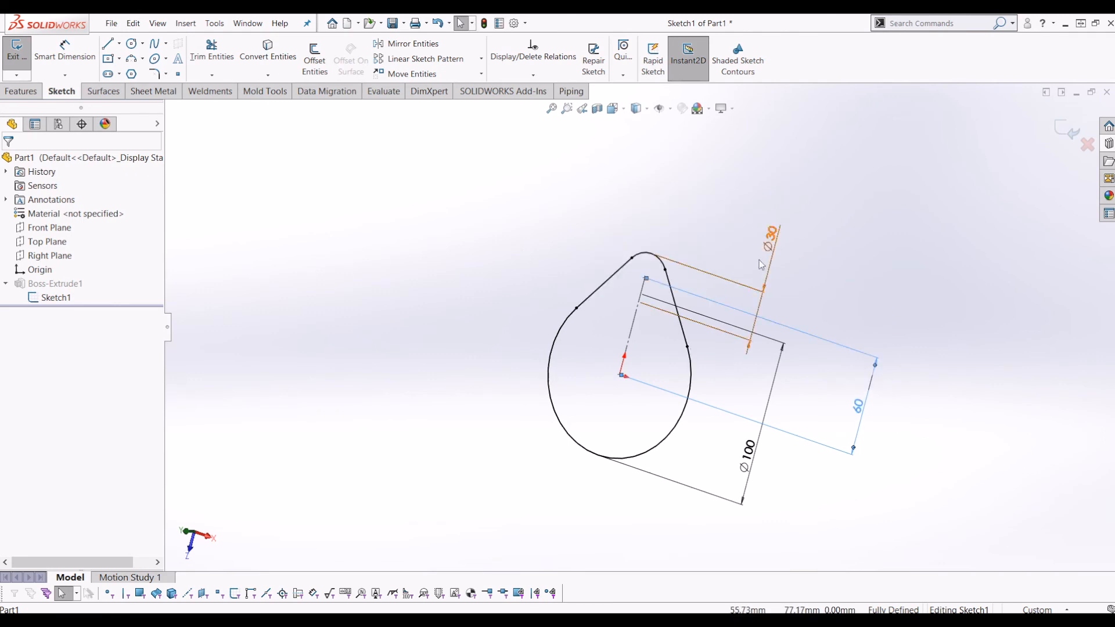
pyautogui.click(1072, 132)
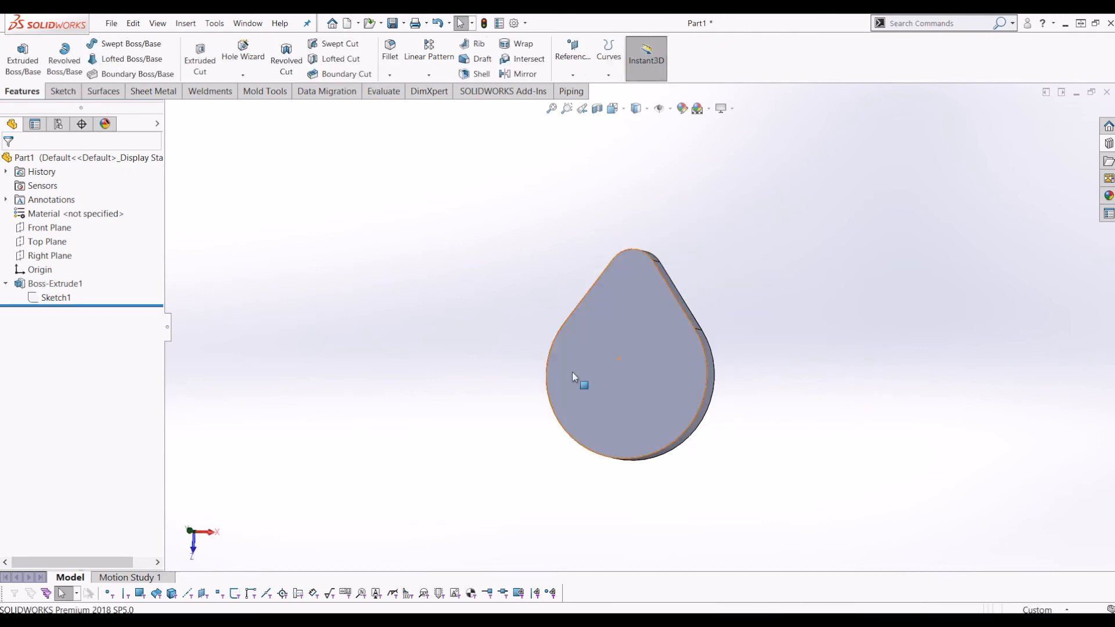
# Edit the boss's sketch again, set the large arc's diameter to 50 mm, and rebuild the part
pyautogui.rightClick(27, 296)
pyautogui.click(36, 260)
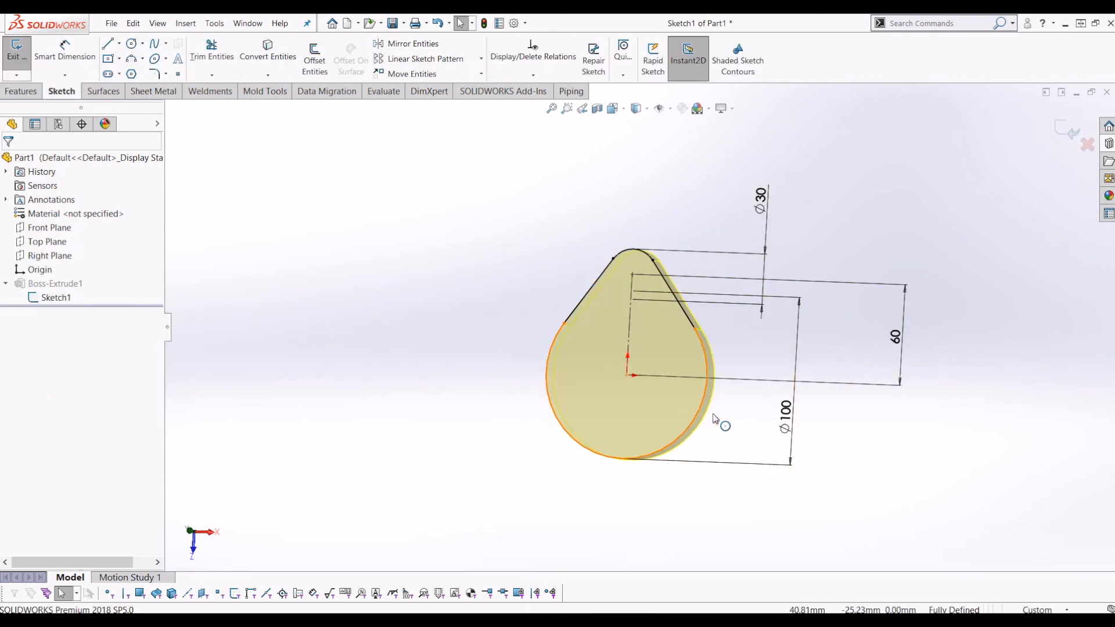
pyautogui.doubleClick(790, 421)
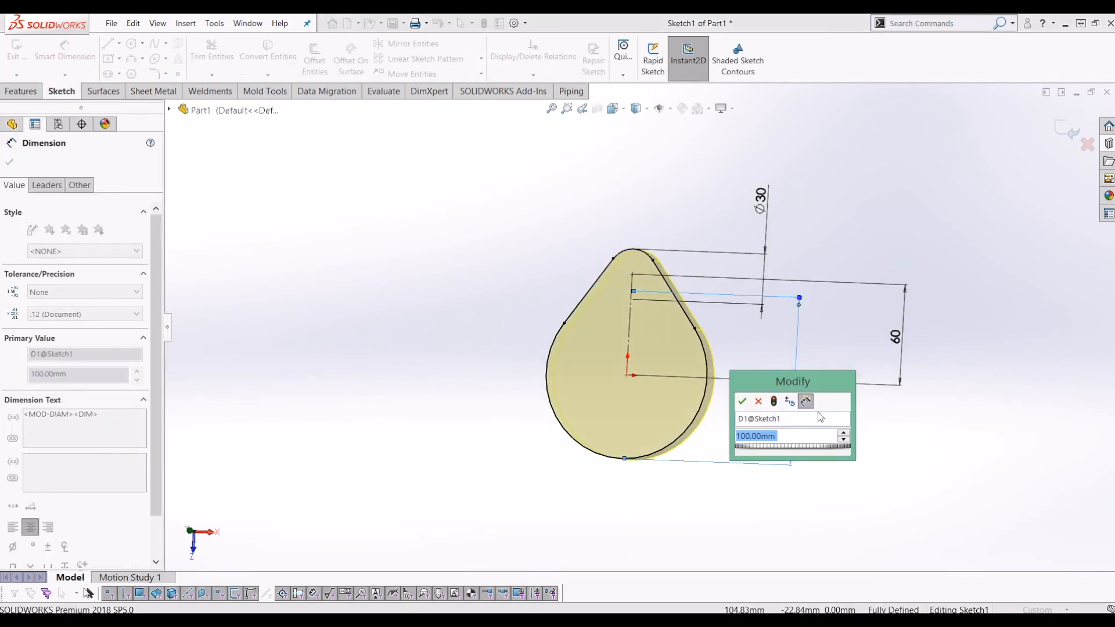
pyautogui.write('50')
pyautogui.press('Return')
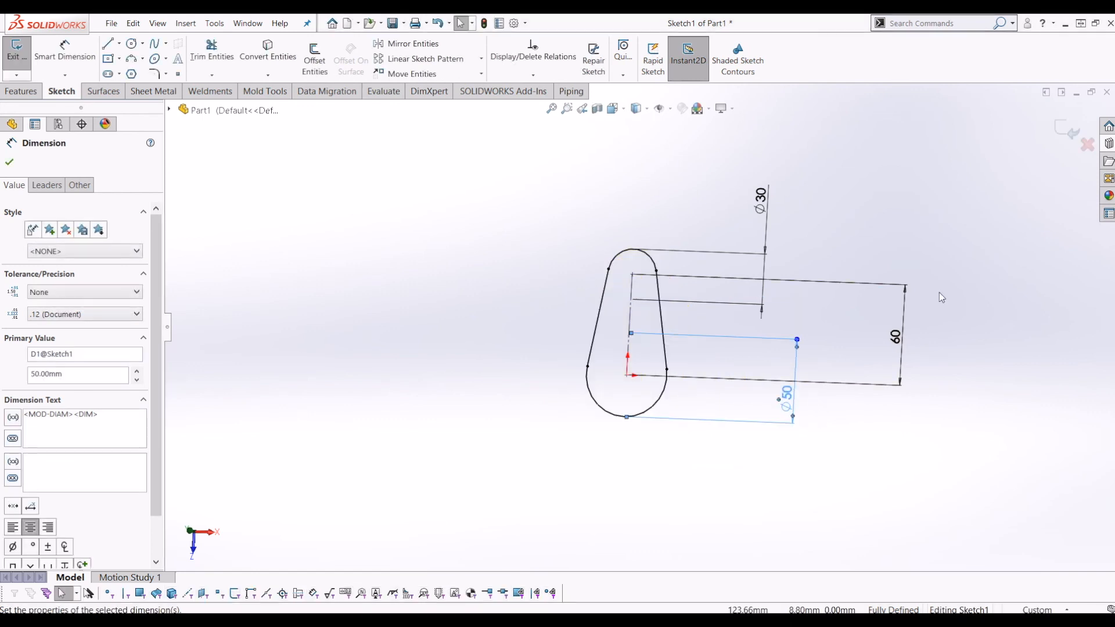
pyautogui.click(1067, 131)
pyautogui.moveTo(754, 251)
pyautogui.mouseDown(button='middle')
pyautogui.moveTo(640, 214)
pyautogui.moveTo(428, 215)
pyautogui.moveTo(619, 182)
pyautogui.moveTo(633, 191)
pyautogui.mouseUp(button='middle')
pyautogui.moveTo(481, 287); pyautogui.dragTo(510, 372, button='middle')
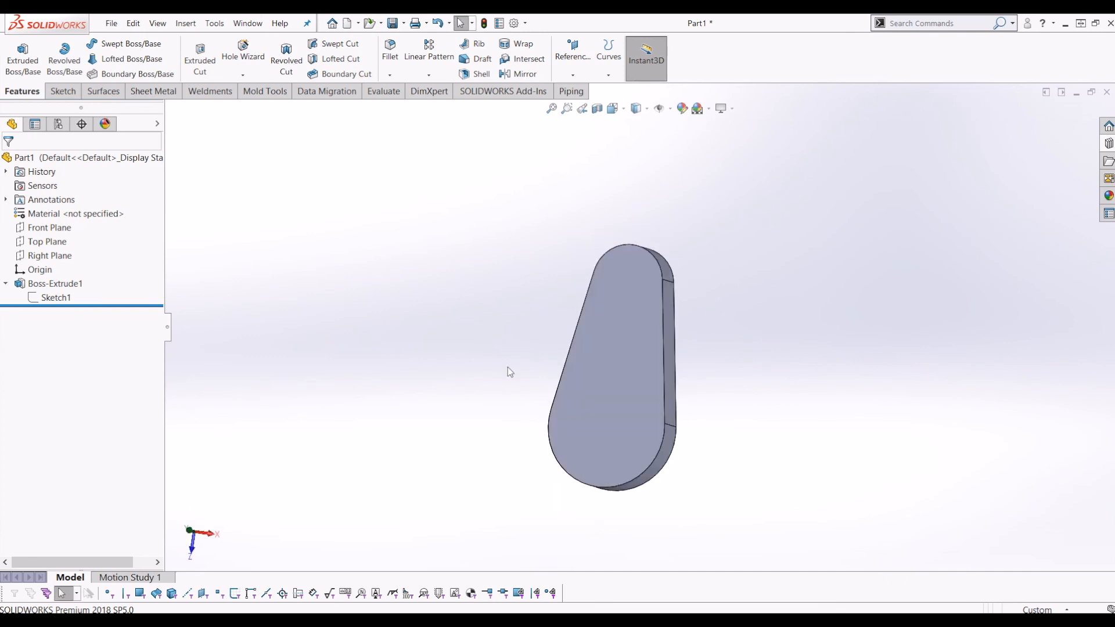
# Undo the edits to the large arc's diameter and the centre distance, and exit the sketch
pyautogui.click(437, 24)
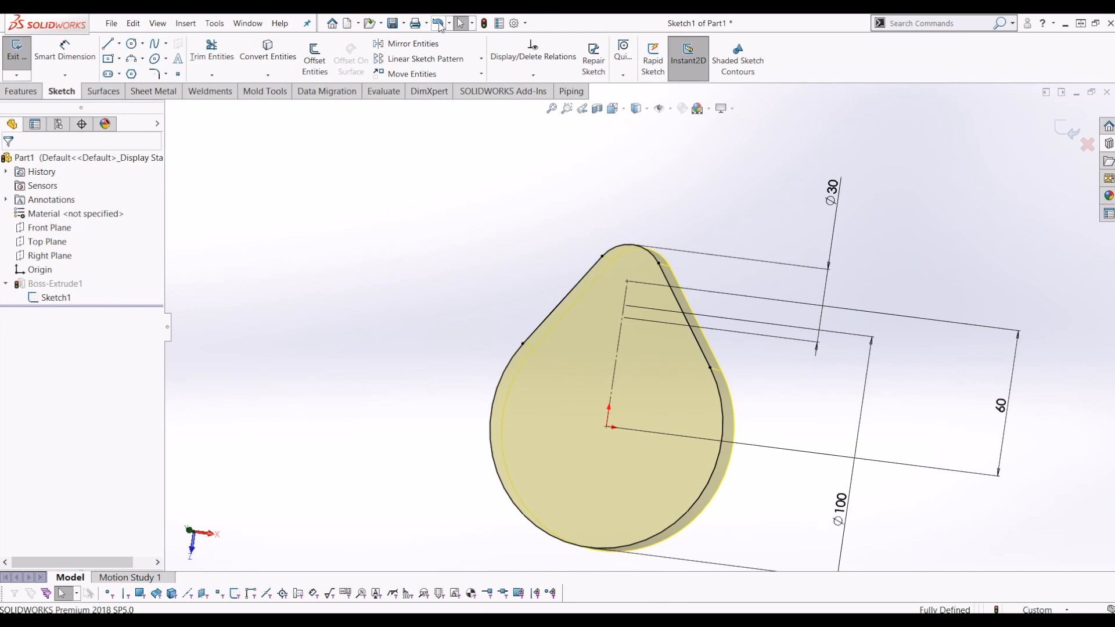
pyautogui.click(438, 24)
pyautogui.click(437, 24)
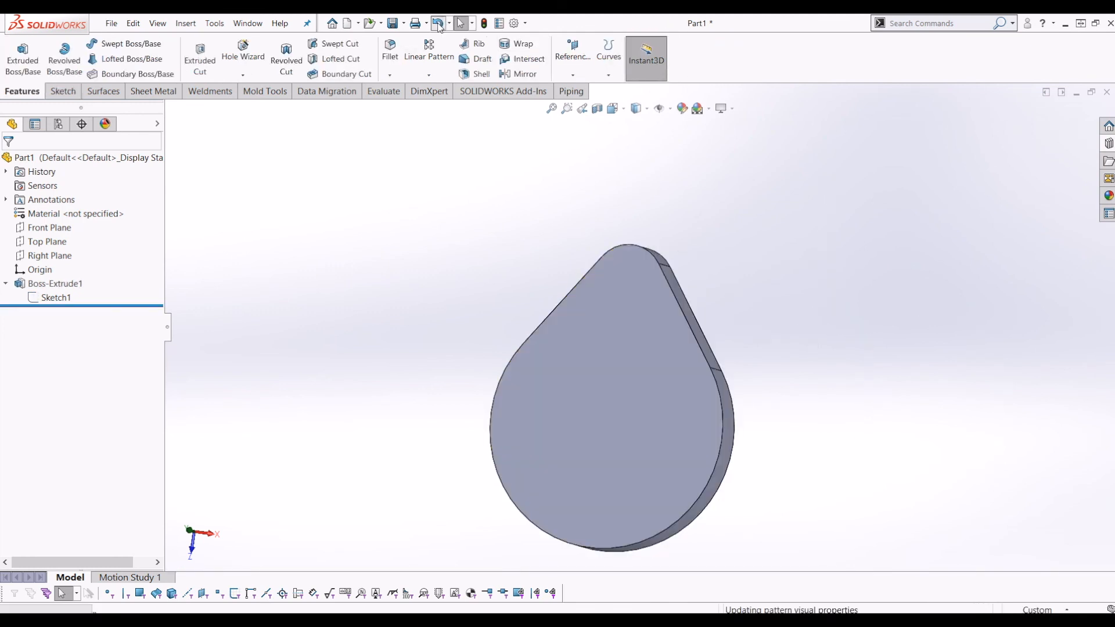
pyautogui.click(437, 24)
pyautogui.click(1068, 131)
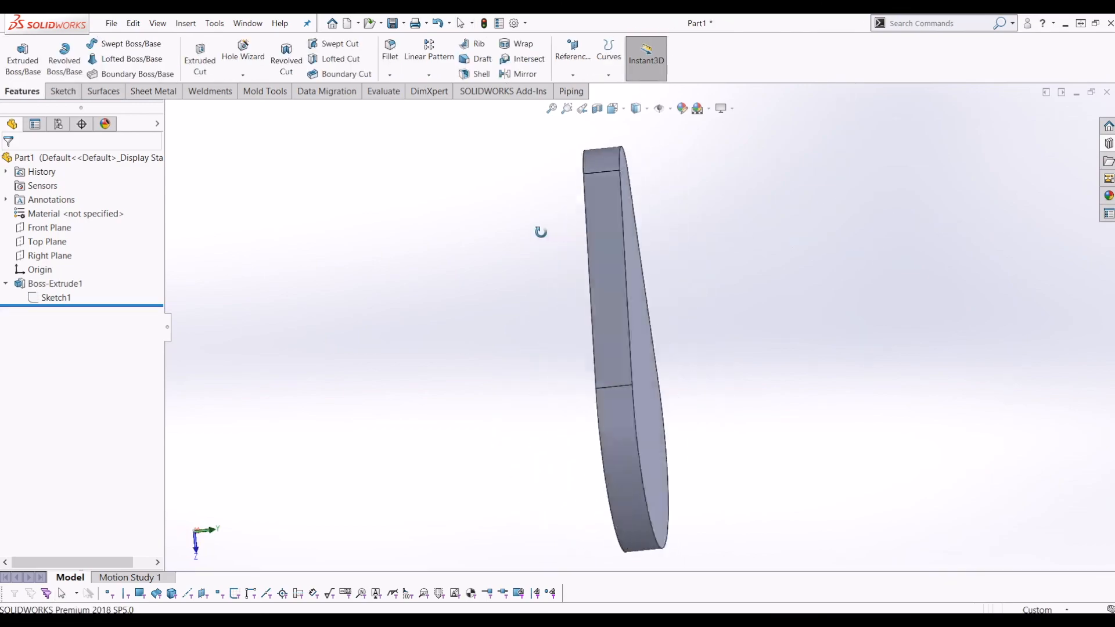